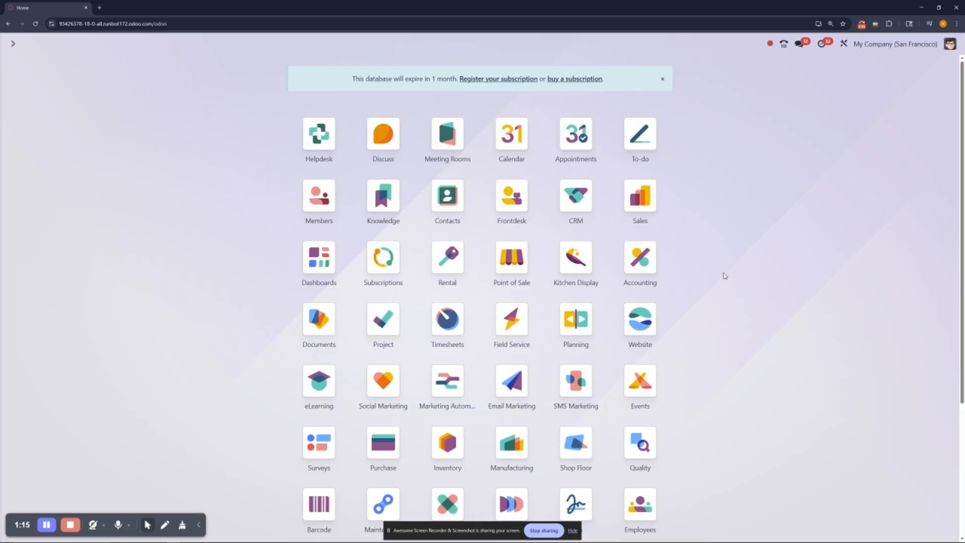
# Step: Open the Accounting dashboard and look over its journal cards, including the bank and cash journals
pyautogui.click(643, 268)
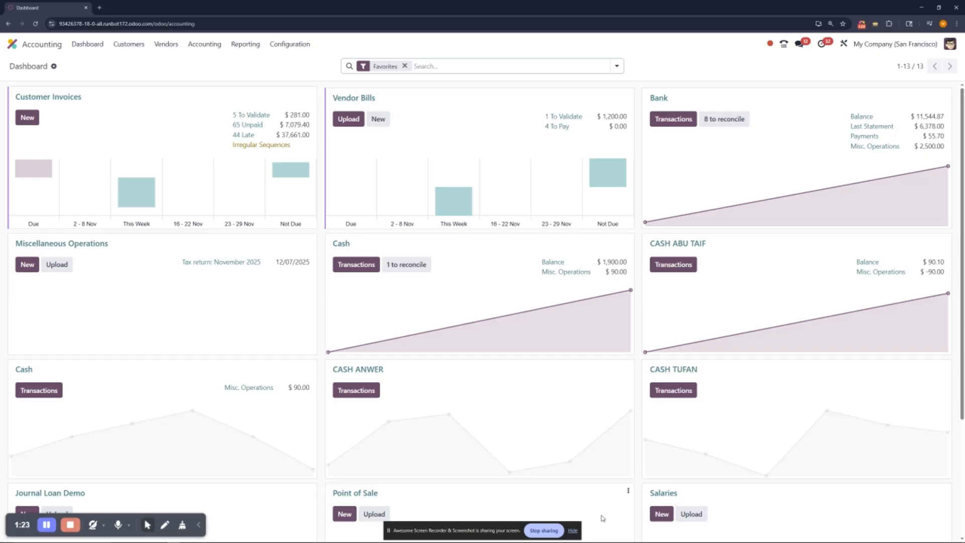
pyautogui.click(573, 532)
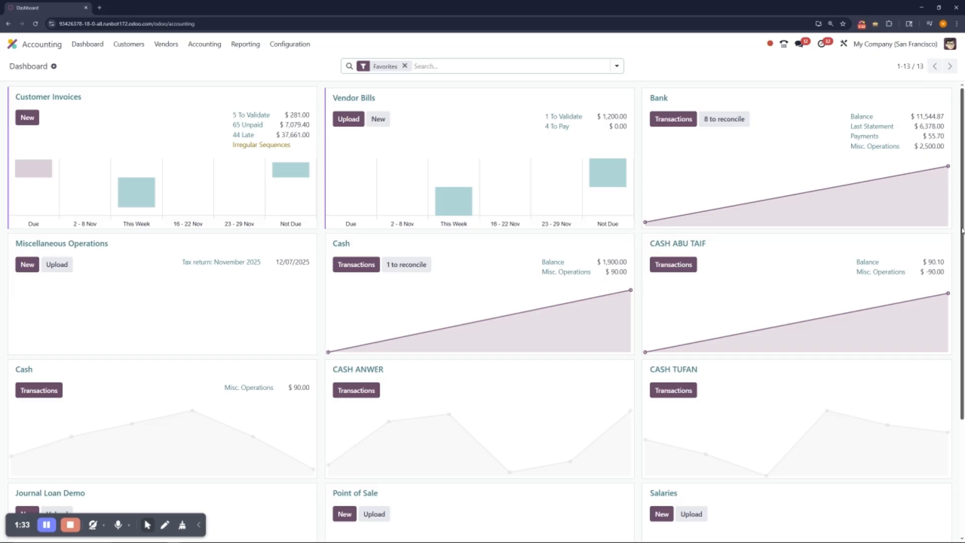
pyautogui.scroll(-3, 962, 230)
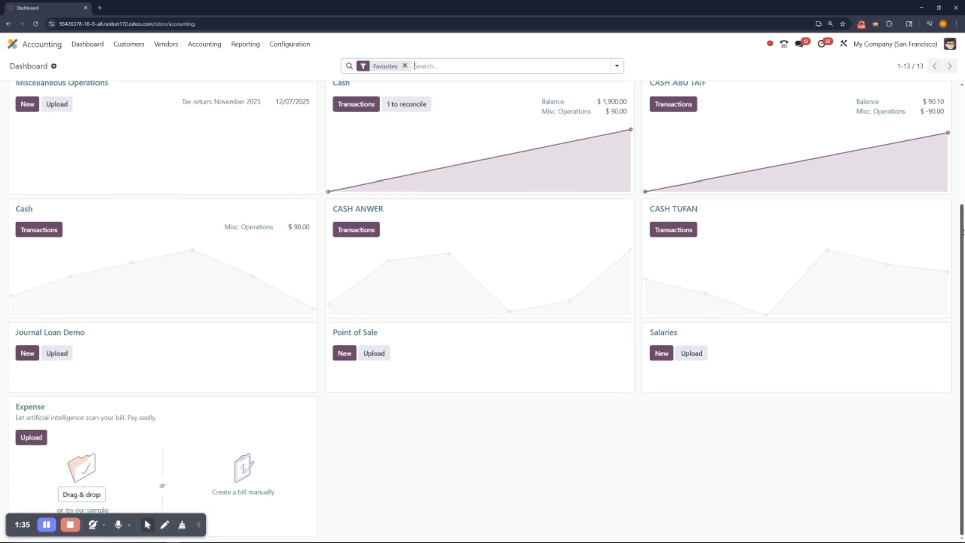
pyautogui.scroll(3, 963, 232)
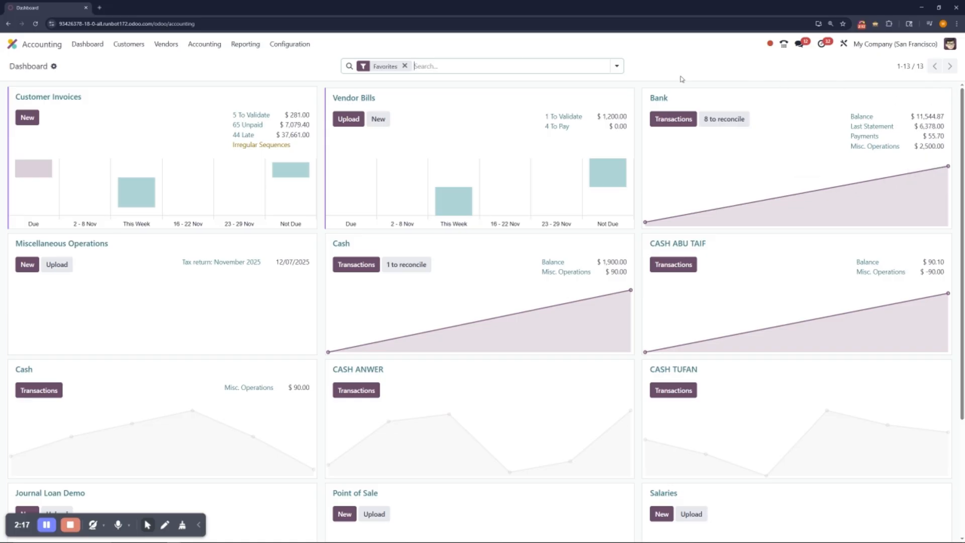
# Step: Create a new sales quotation for the customer Deco Addict
pyautogui.click(22, 47)
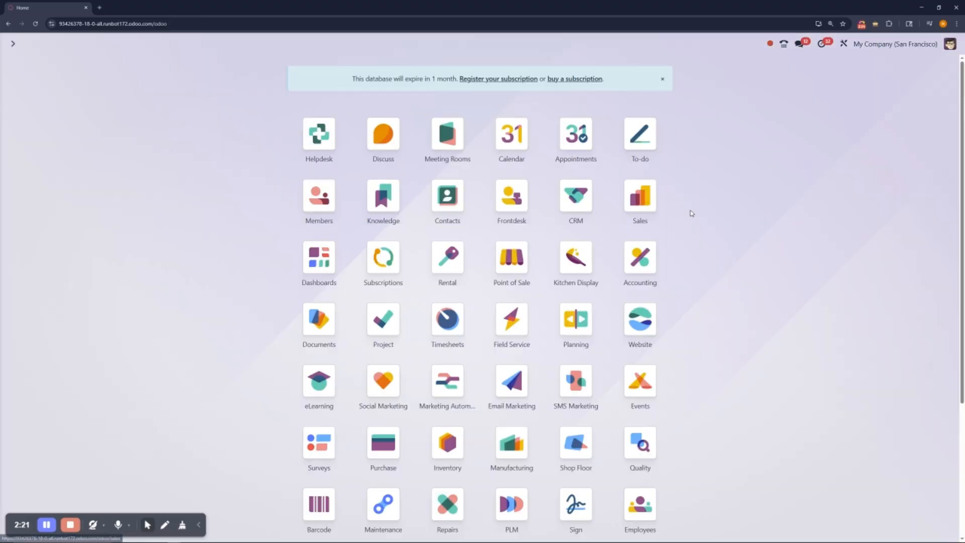
pyautogui.click(647, 196)
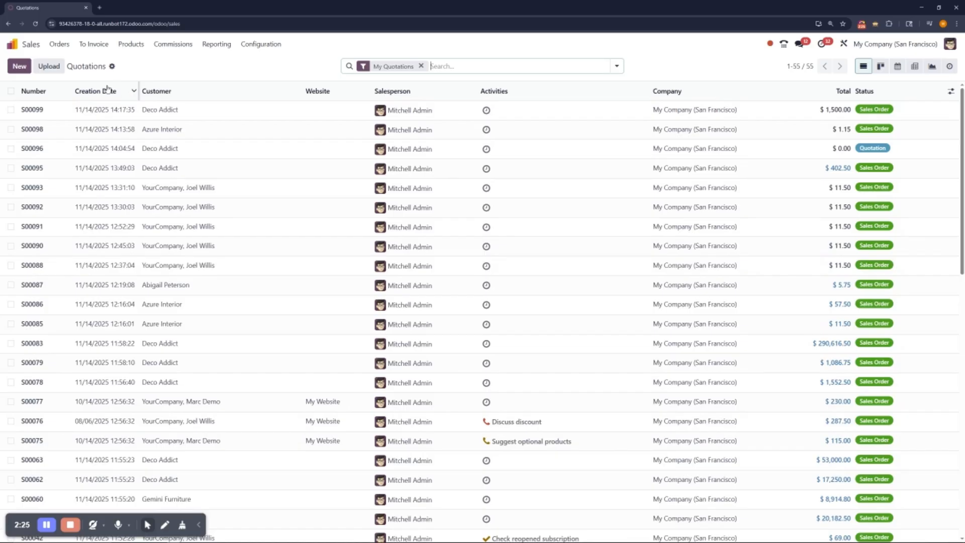
pyautogui.click(19, 66)
pyautogui.click(133, 145)
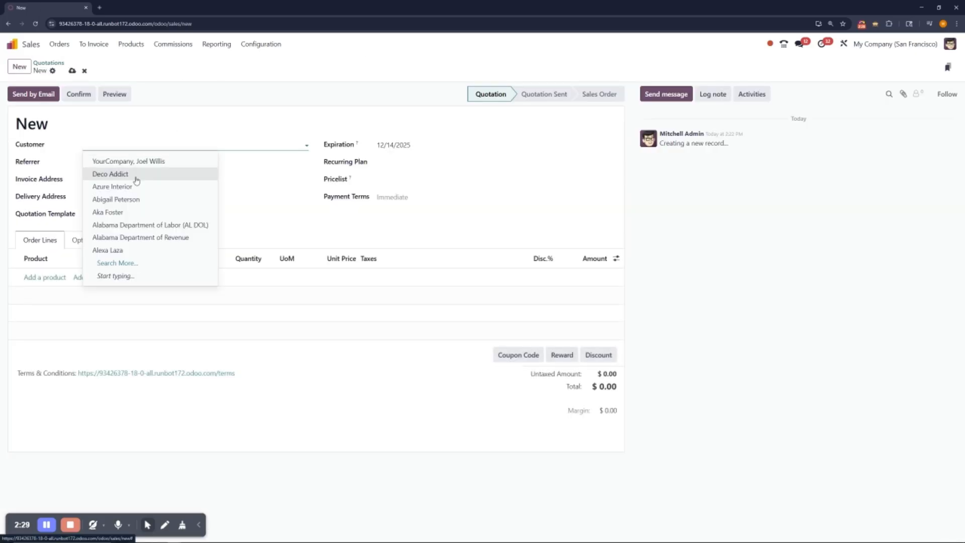
pyautogui.click(136, 174)
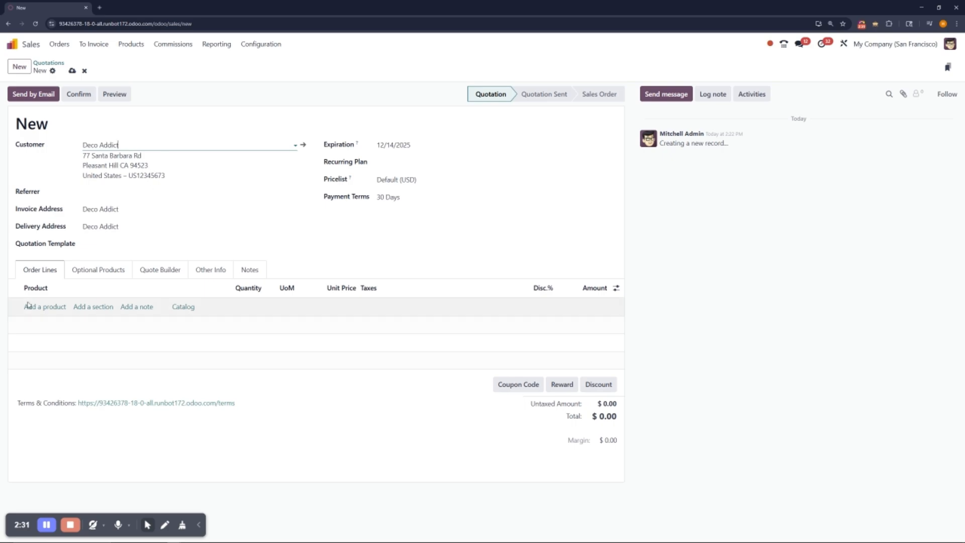
# Step: Add two black Customizable Desks [DESK0006] to the quotation from the product catalog
pyautogui.click(183, 306)
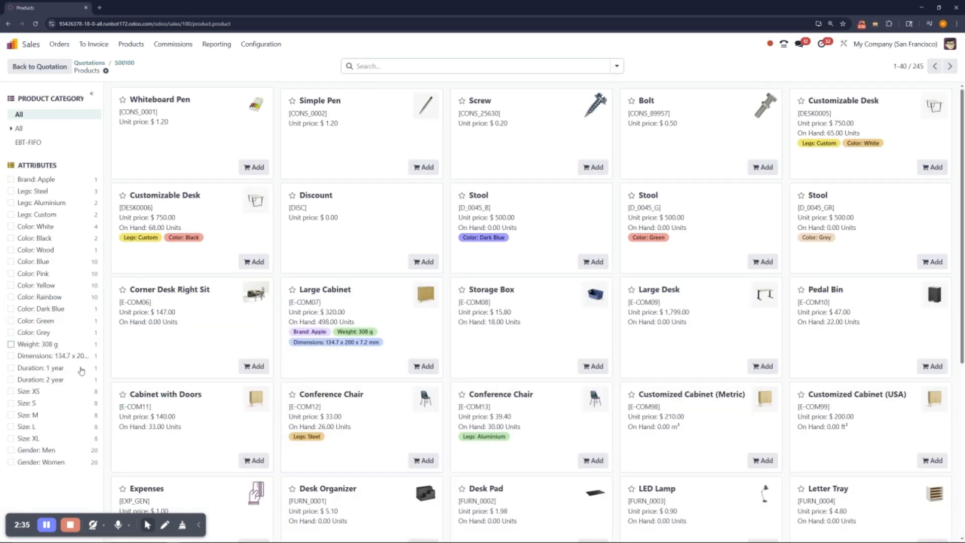
pyautogui.click(256, 264)
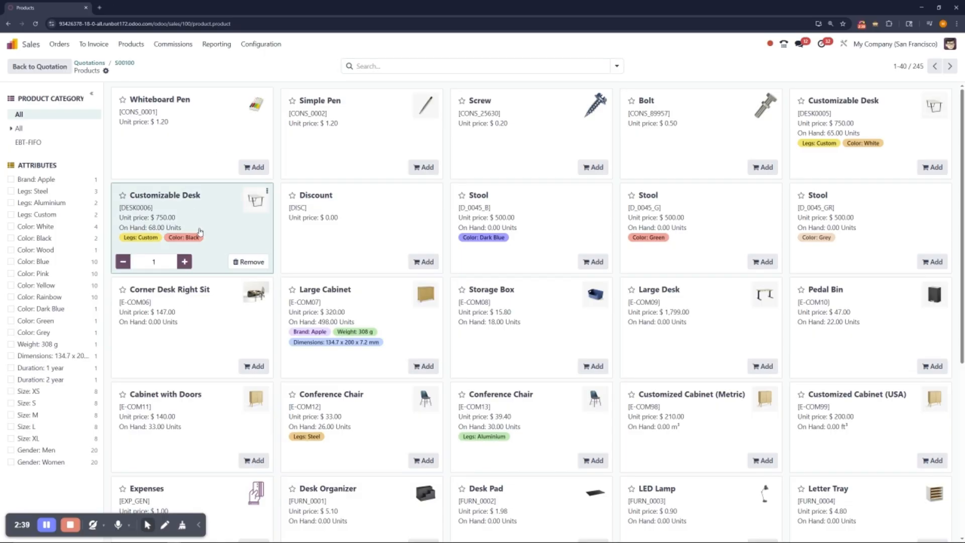
pyautogui.click(185, 262)
pyautogui.click(40, 67)
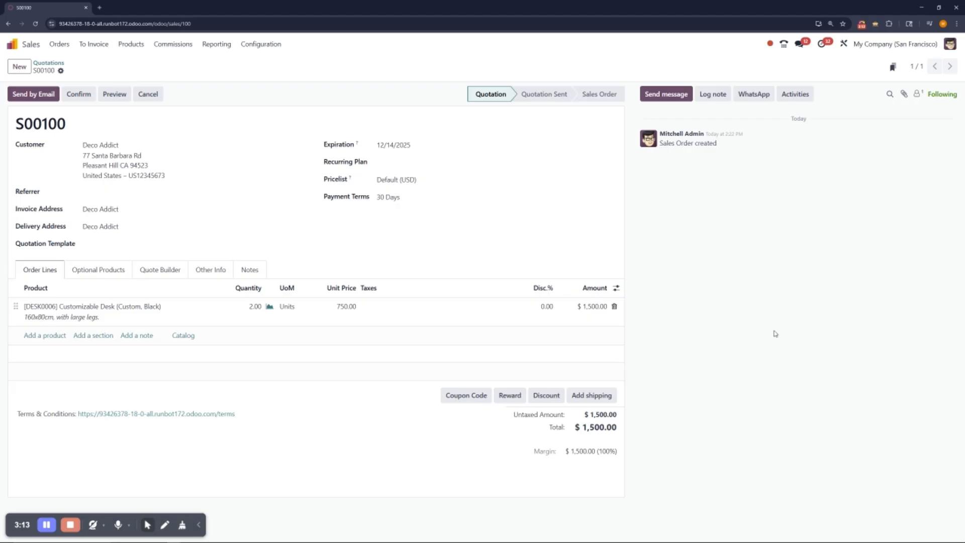
# Step: Confirm the quotation as a sales order and check its total
pyautogui.click(79, 93)
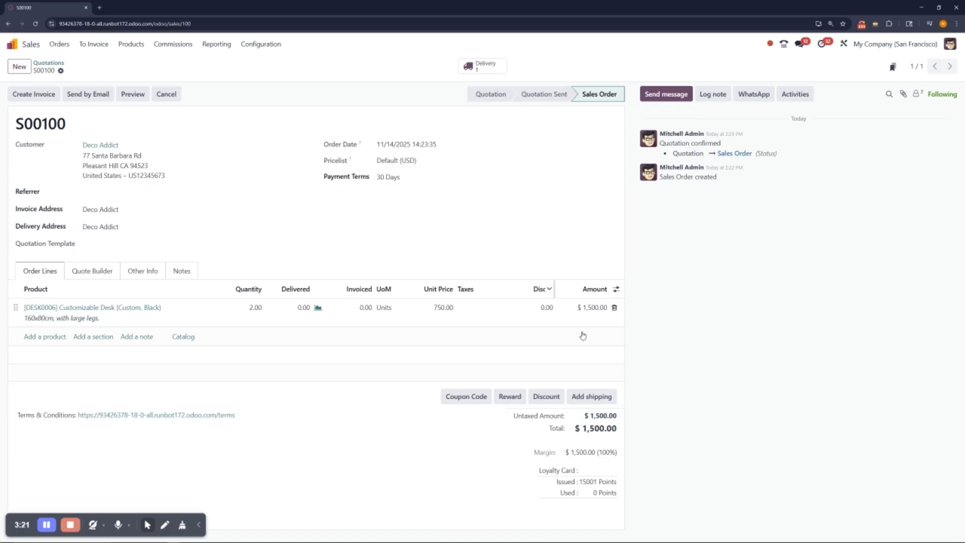
pyautogui.moveTo(594, 428); pyautogui.dragTo(584, 422)
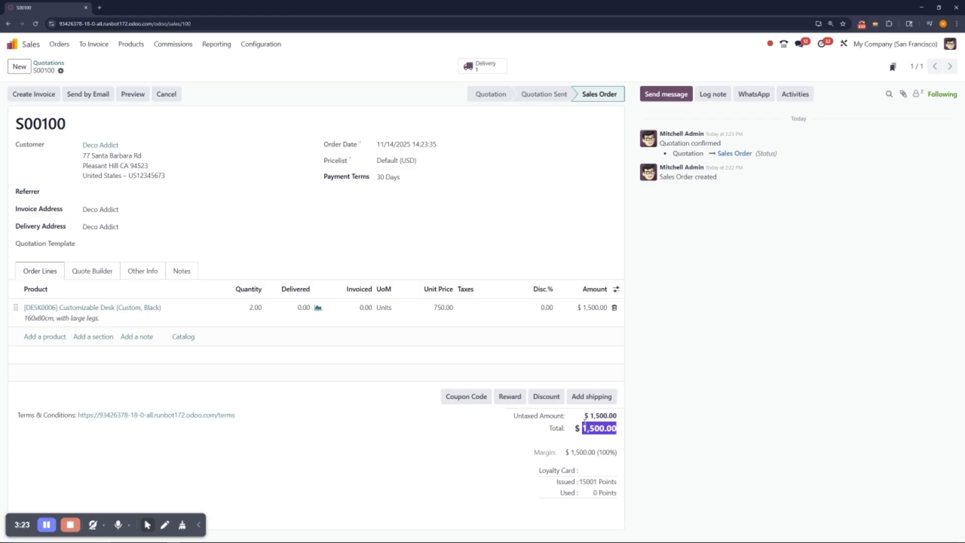
pyautogui.click(679, 430)
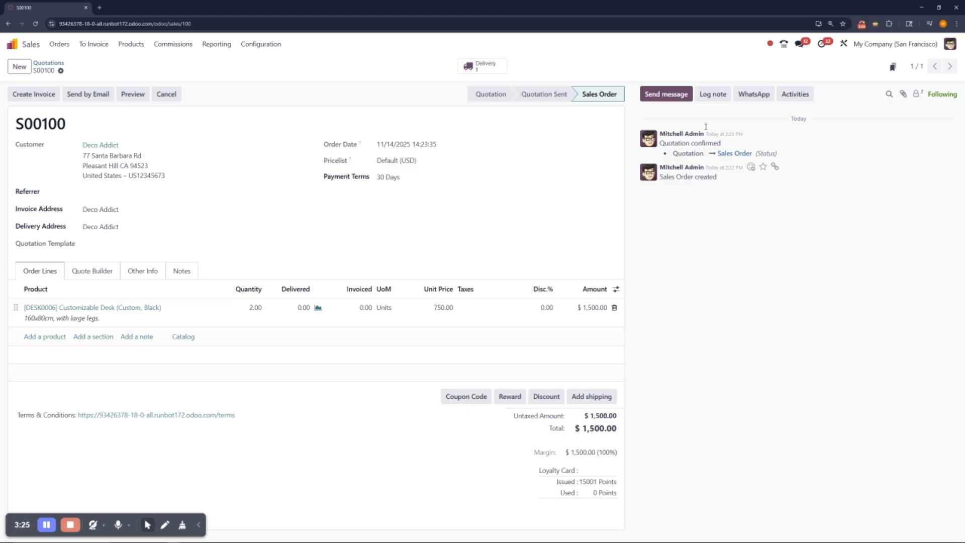
# Step: Validate the sales order's delivery of the two customizable desks
pyautogui.click(34, 95)
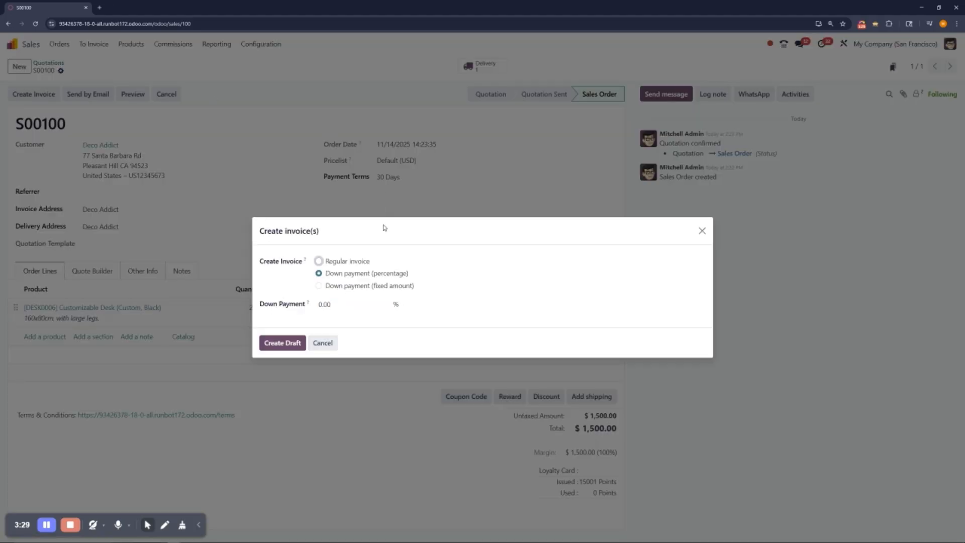
pyautogui.click(702, 230)
pyautogui.click(481, 66)
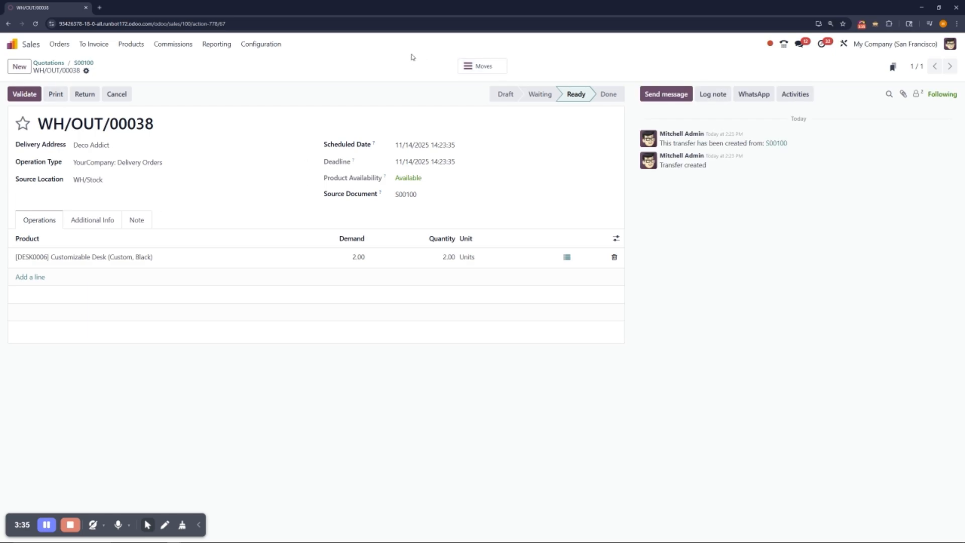
pyautogui.click(27, 94)
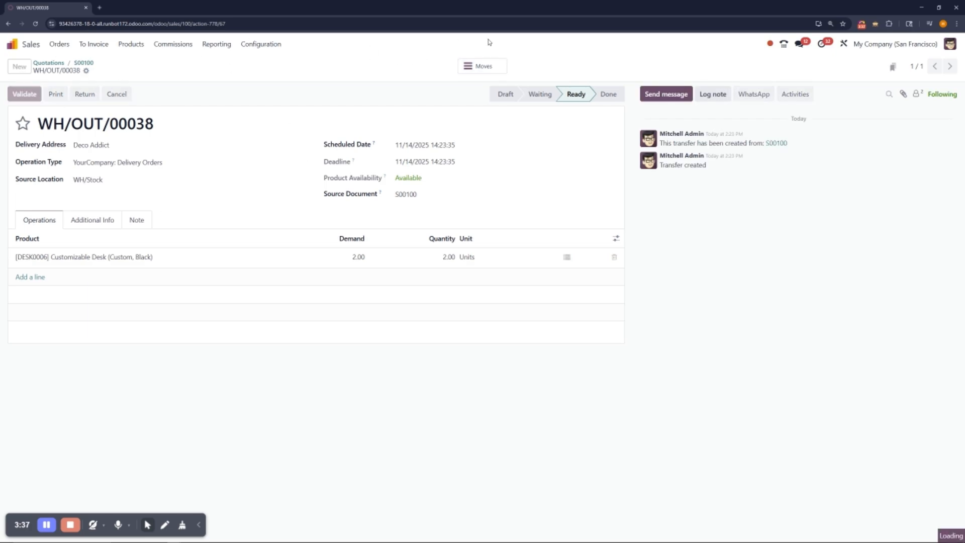
# Step: Create a draft customer invoice from the sales order and confirm it
pyautogui.click(84, 62)
pyautogui.click(31, 93)
pyautogui.click(283, 334)
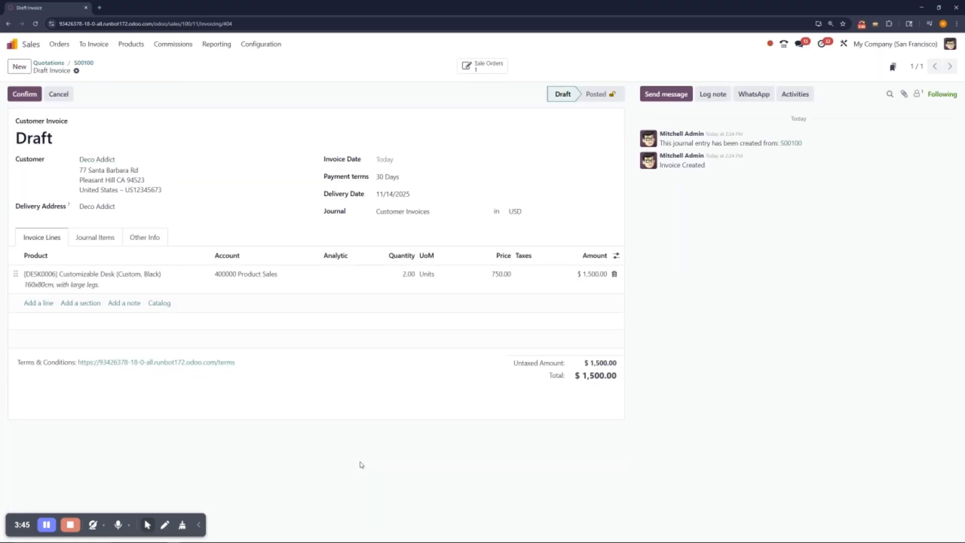
pyautogui.click(31, 95)
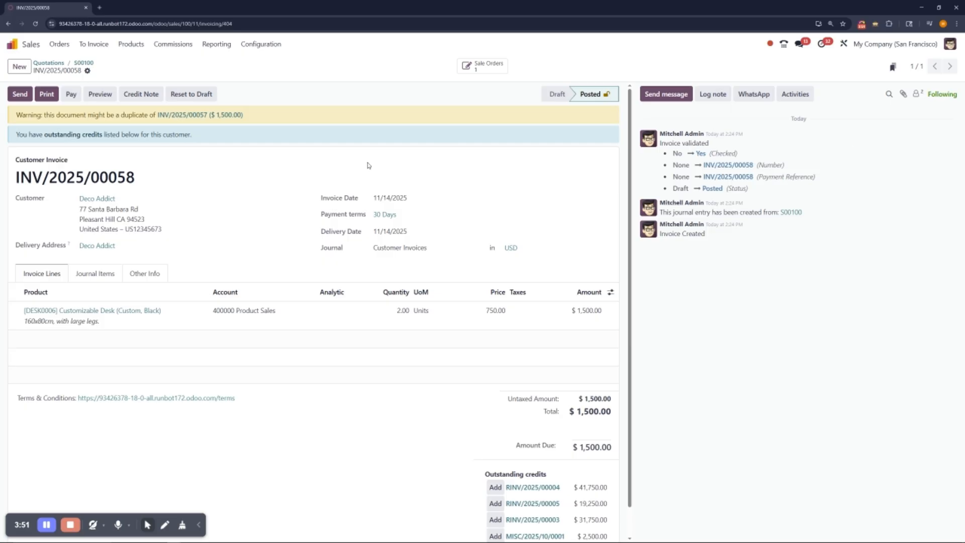
# Step: Register a $1,500.00 manual payment on the invoice through the Bank journal and check the amount due and invoice number
pyautogui.click(71, 94)
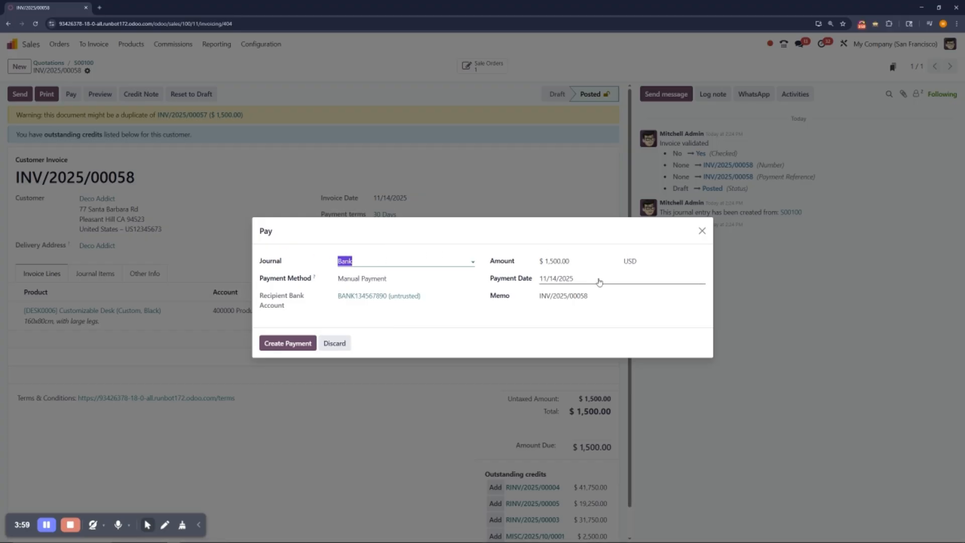
pyautogui.click(284, 342)
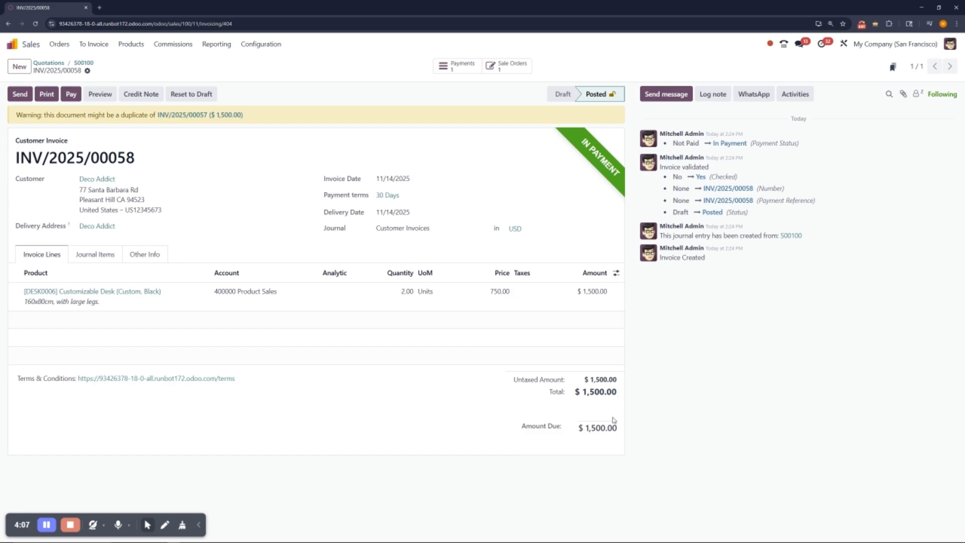
pyautogui.moveTo(621, 431); pyautogui.dragTo(586, 428)
pyautogui.click(685, 411)
pyautogui.moveTo(135, 161); pyautogui.dragTo(117, 161)
pyautogui.click(124, 162)
# Step: Open the Bank journal's reconciliation view in Accounting and filter it to Not Matched transactions
pyautogui.click(27, 44)
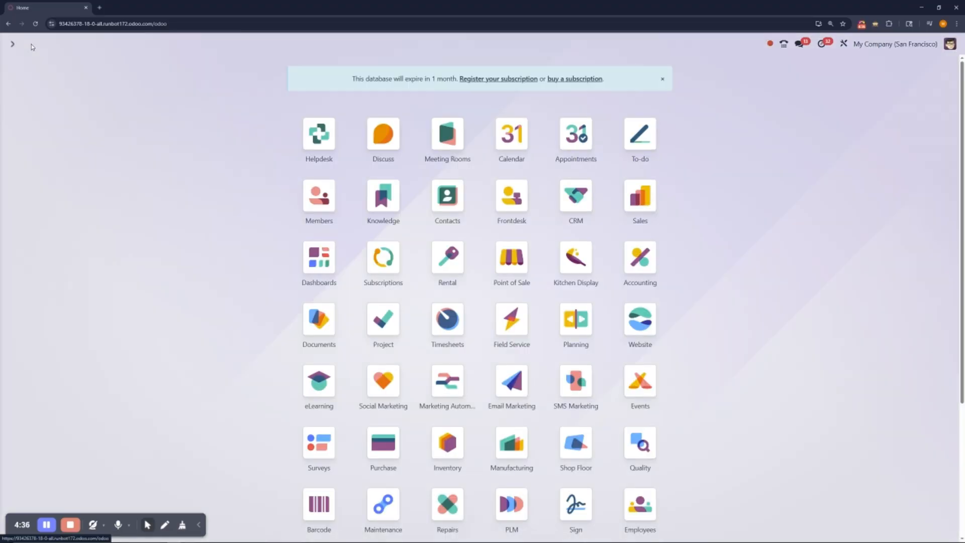
pyautogui.click(650, 260)
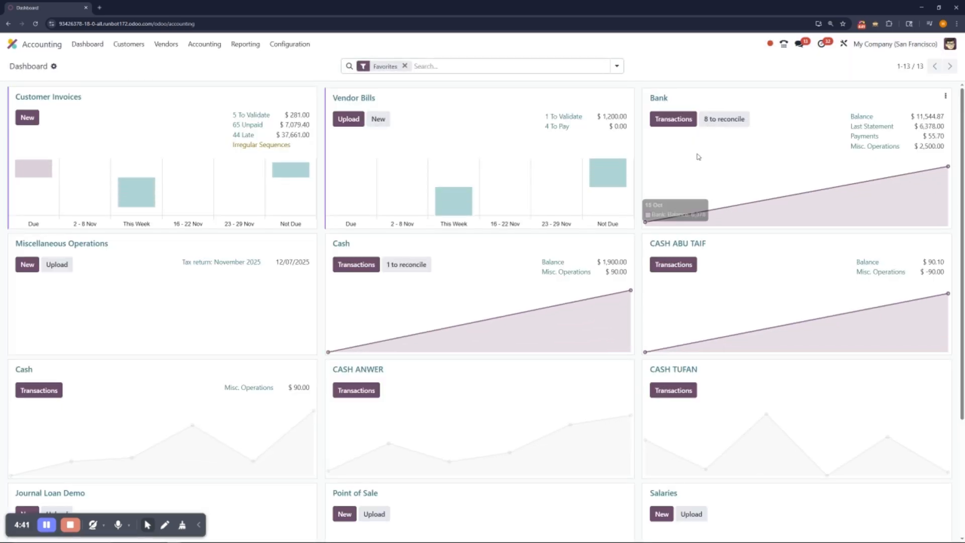
pyautogui.click(660, 98)
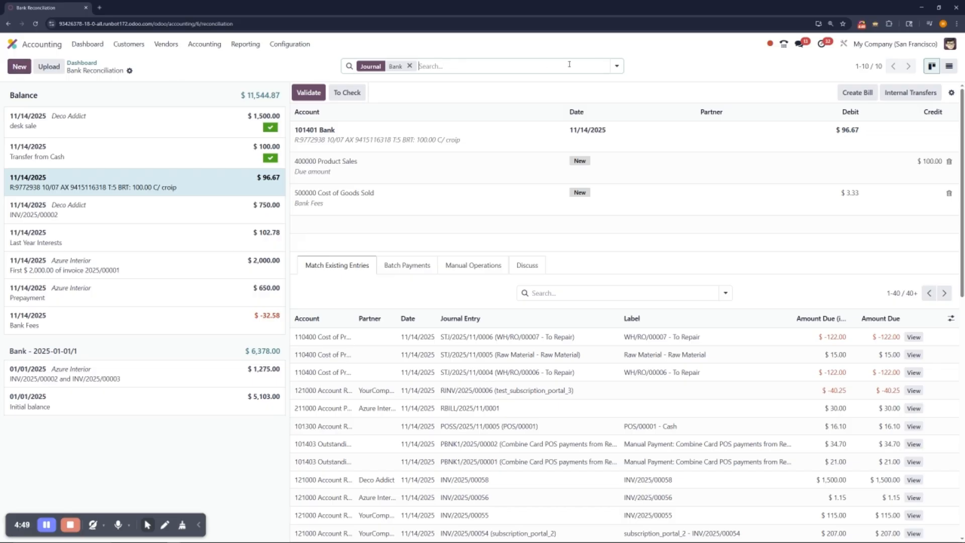
pyautogui.click(617, 66)
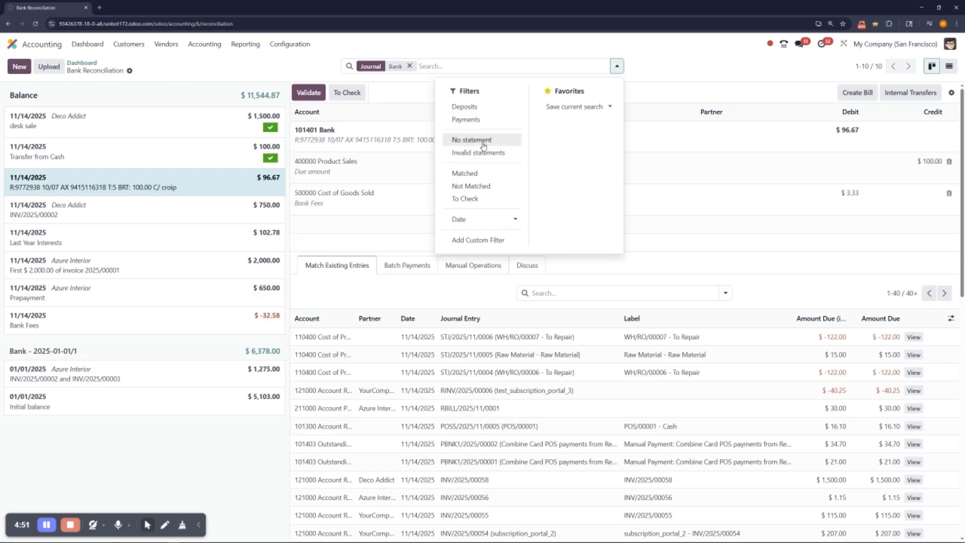
pyautogui.click(471, 186)
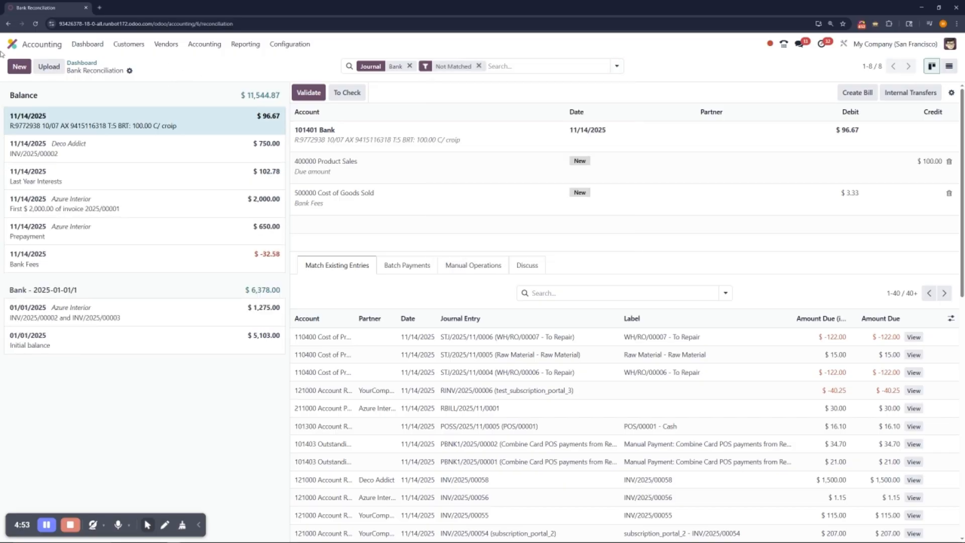
# Step: Add a $1,500.00 bank transaction with the memo "payment for desks", leaving the partner empty
pyautogui.click(20, 67)
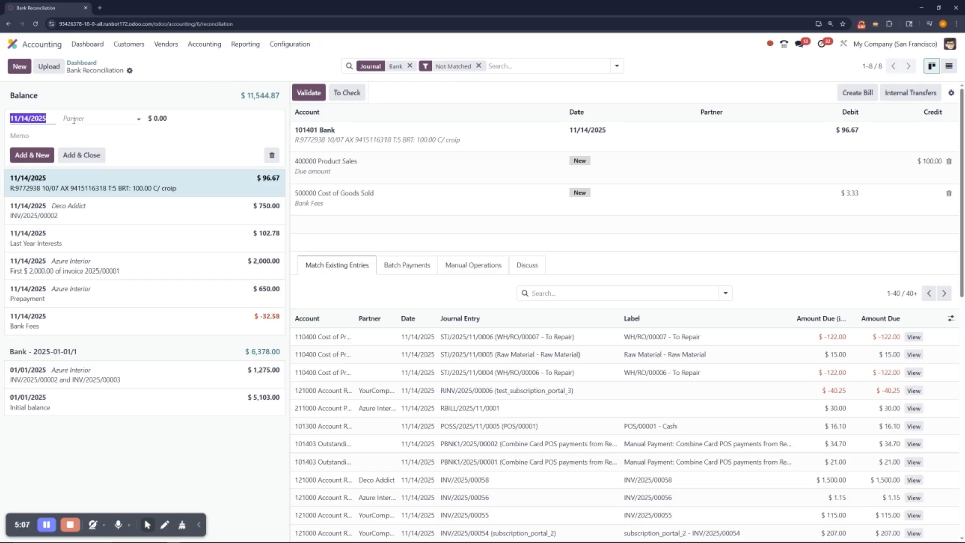
pyautogui.click(75, 136)
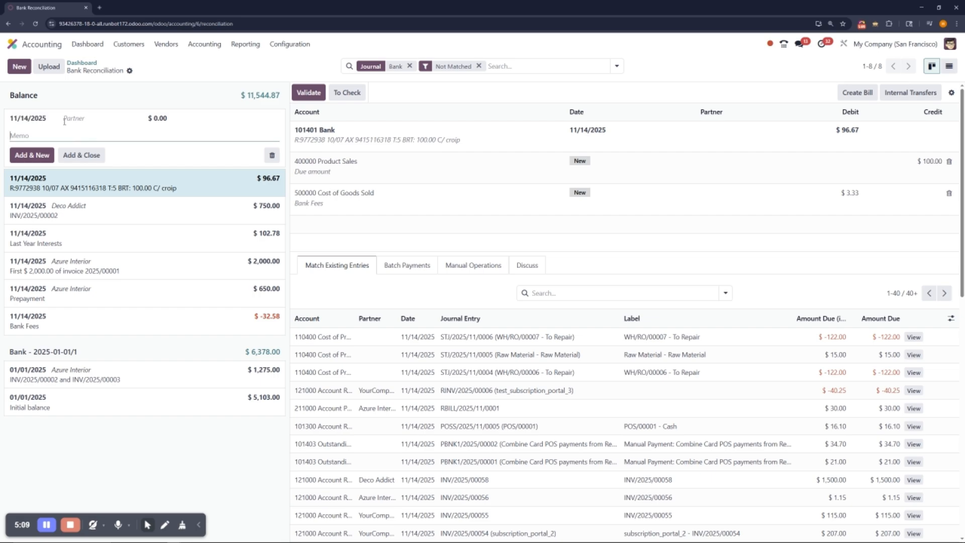
pyautogui.write('payment for desks')
pyautogui.click(188, 118)
pyautogui.write('1,500.00')
pyautogui.click(110, 120)
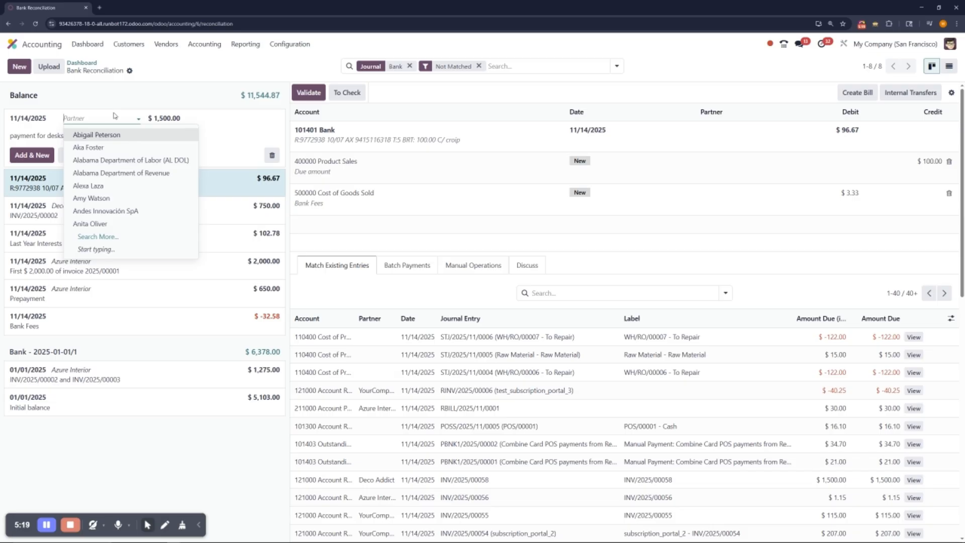
pyautogui.click(115, 119)
pyautogui.click(121, 135)
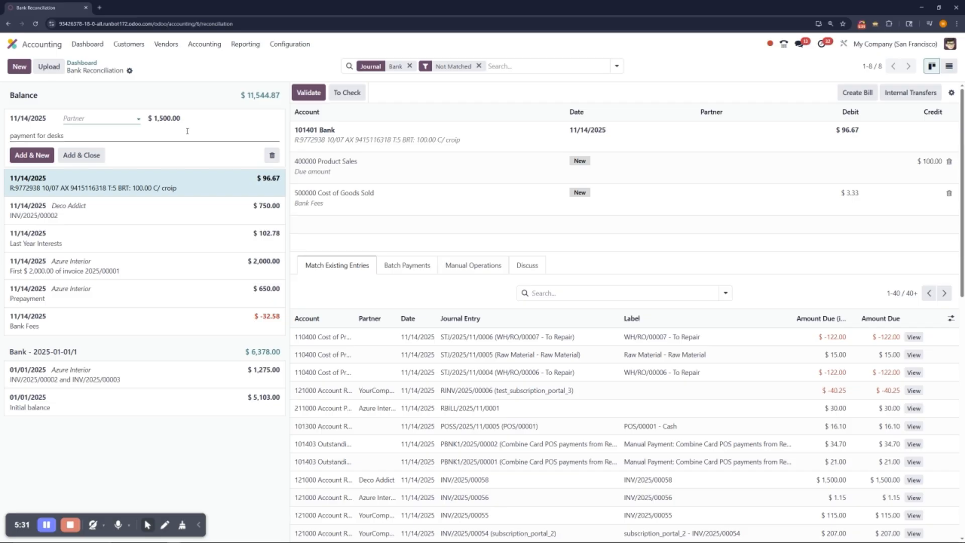
pyautogui.click(85, 157)
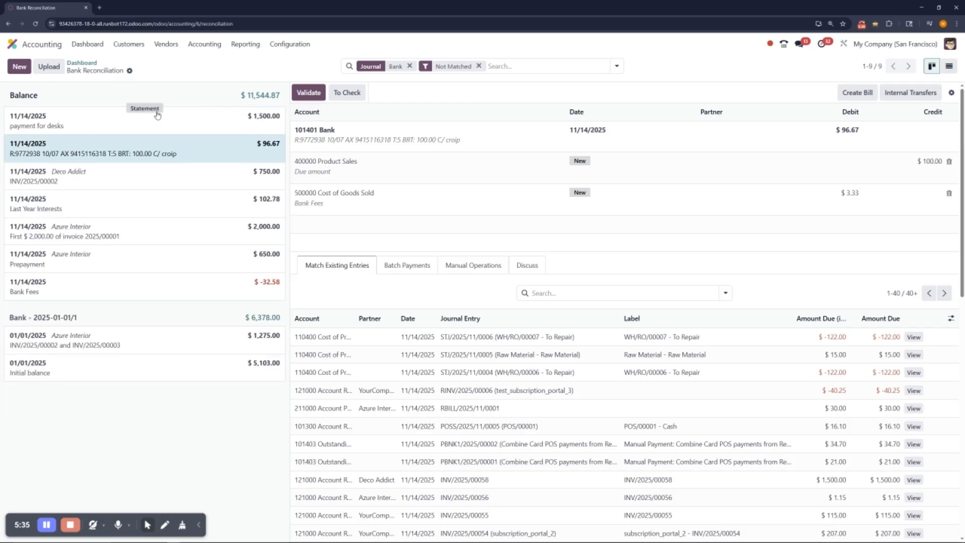
# Step: Match the "payment for desks" transaction with Deco Addict's $1,500.00 receivable invoice entry and validate the reconciliation
pyautogui.click(230, 123)
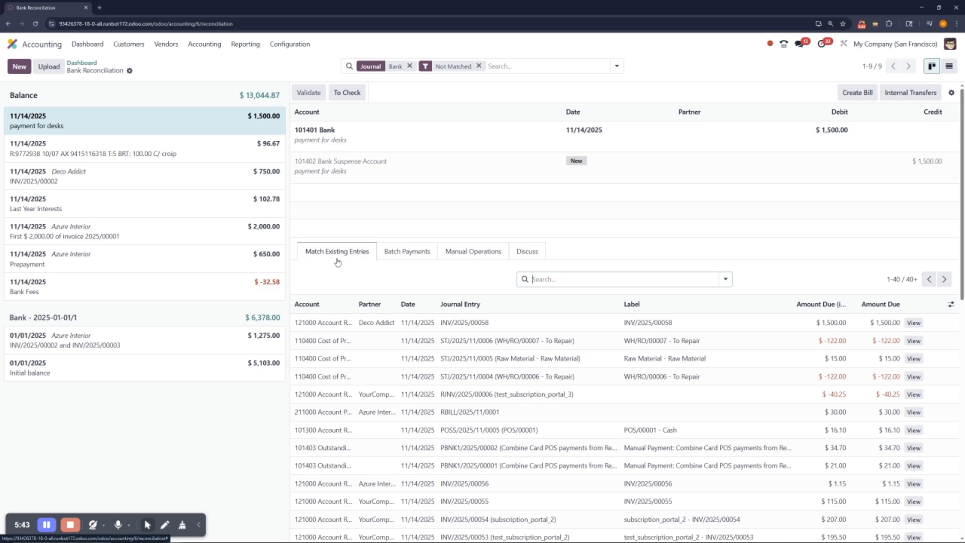
pyautogui.moveTo(356, 305); pyautogui.dragTo(382, 304)
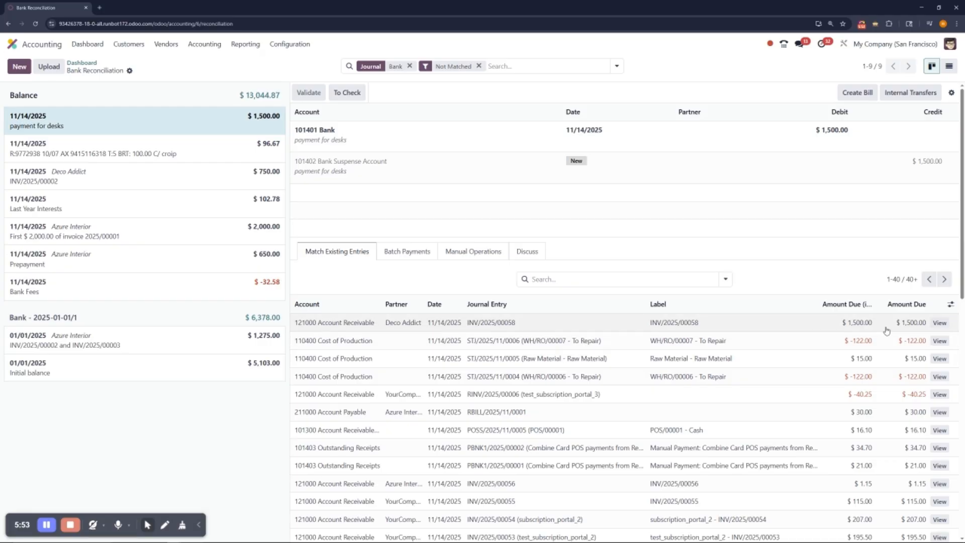
pyautogui.click(486, 324)
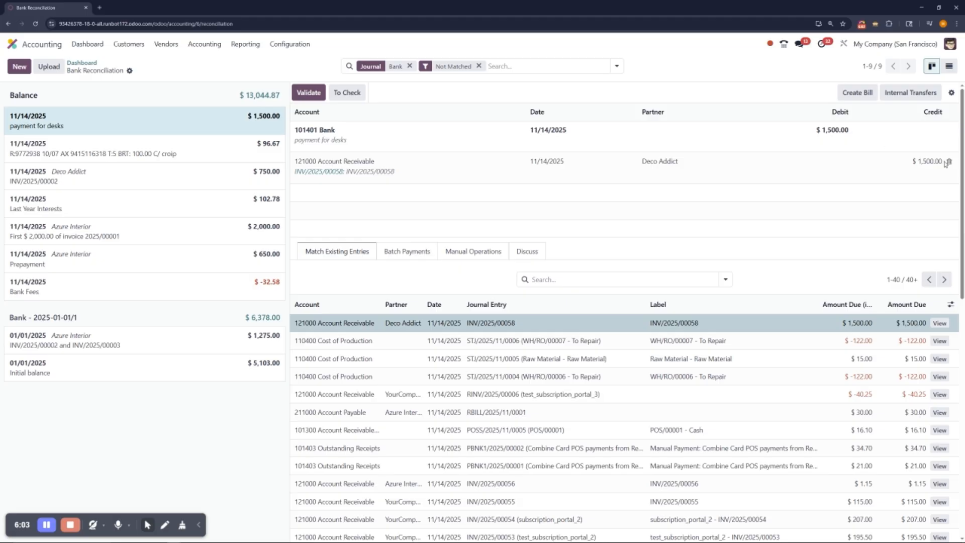
pyautogui.click(309, 92)
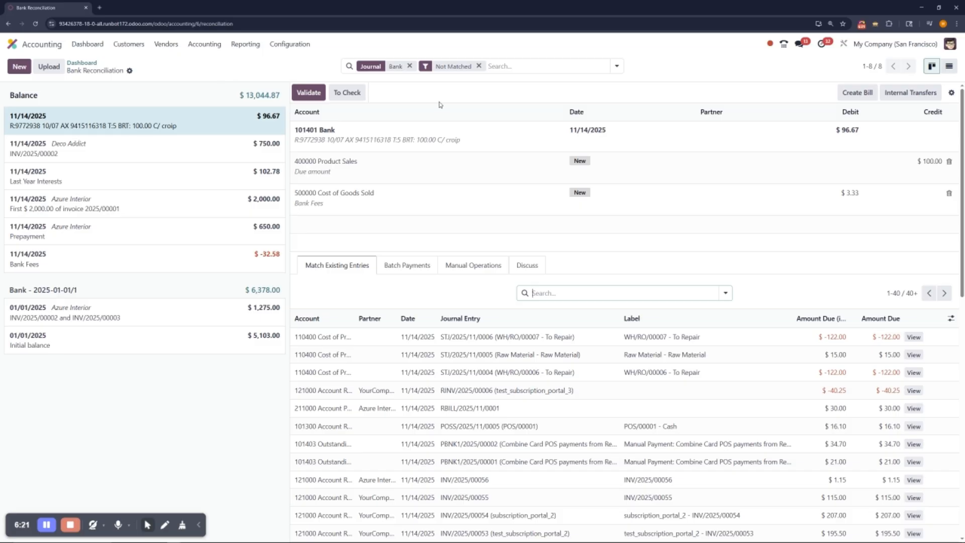
# Step: Clear the Not Matched filter, then open Deco Addict's newest $1,500.00 customer invoice to check its payment status
pyautogui.click(479, 66)
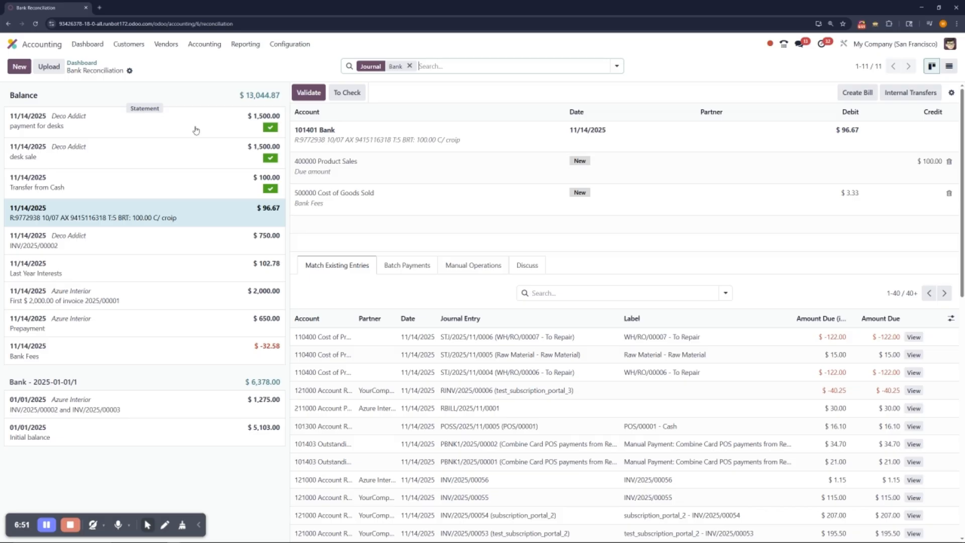
pyautogui.click(138, 48)
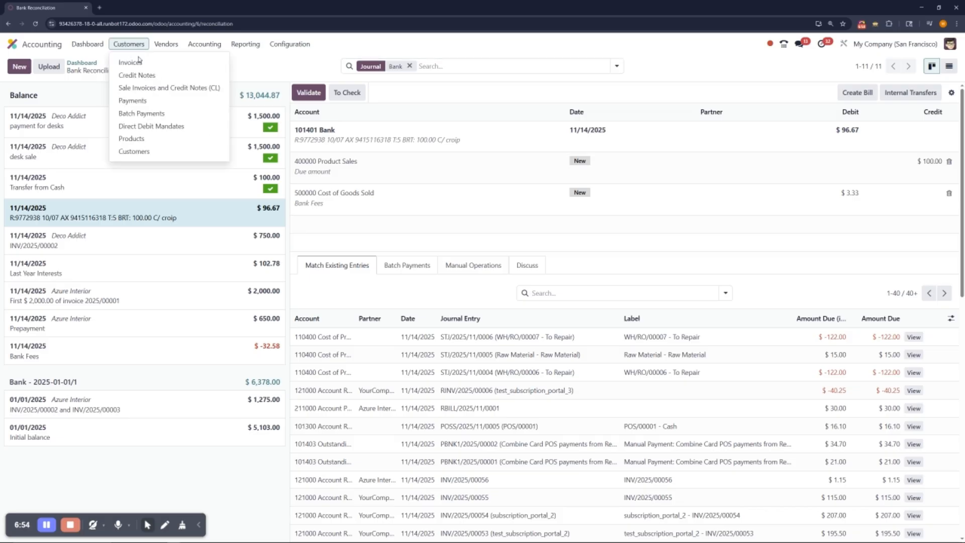
pyautogui.click(213, 65)
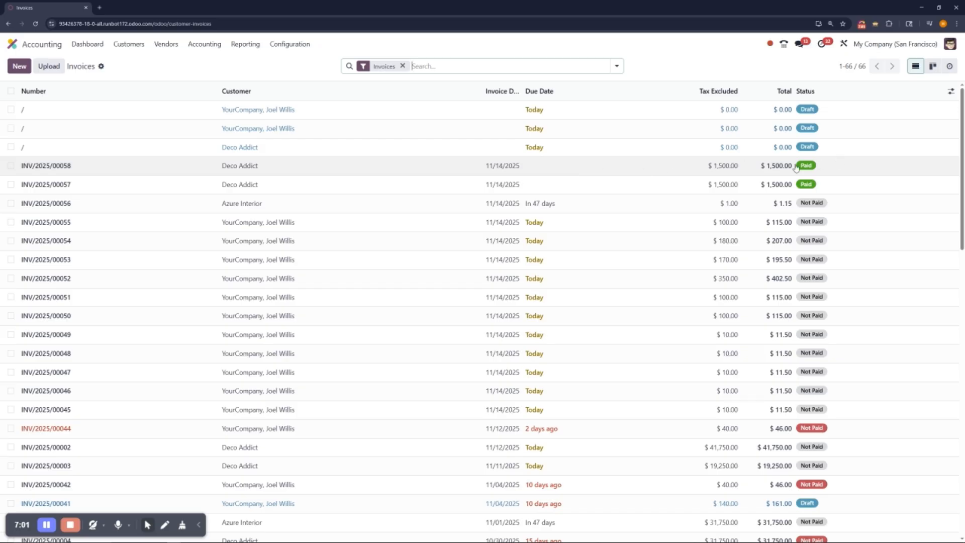
pyautogui.click(660, 174)
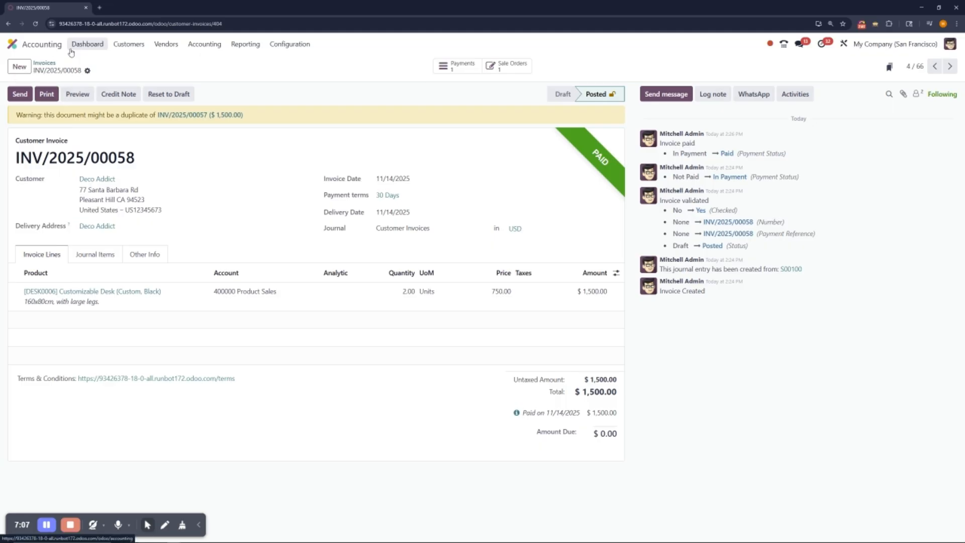
# Step: Switch to the Sales app, open Deco Addict's newest sales order and review its linked invoice
pyautogui.click(49, 48)
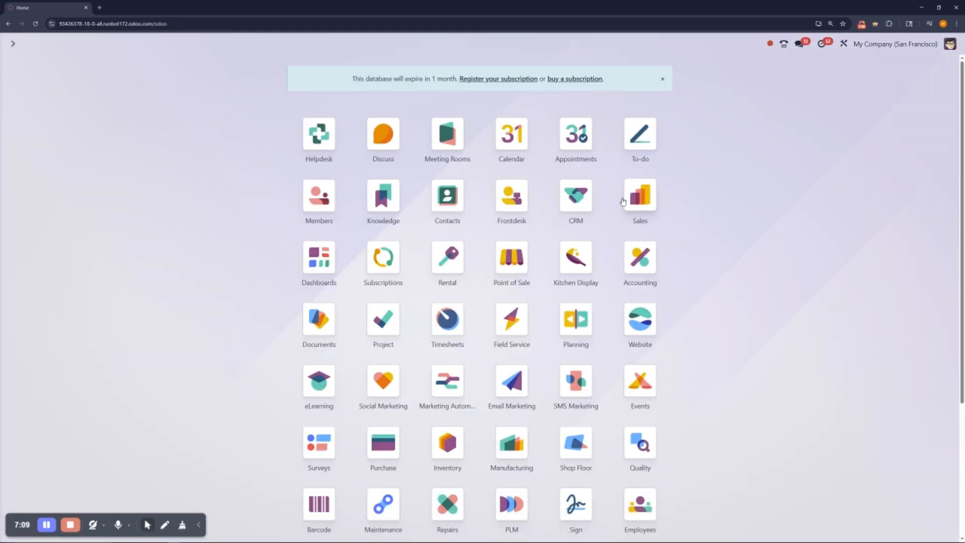
pyautogui.click(640, 204)
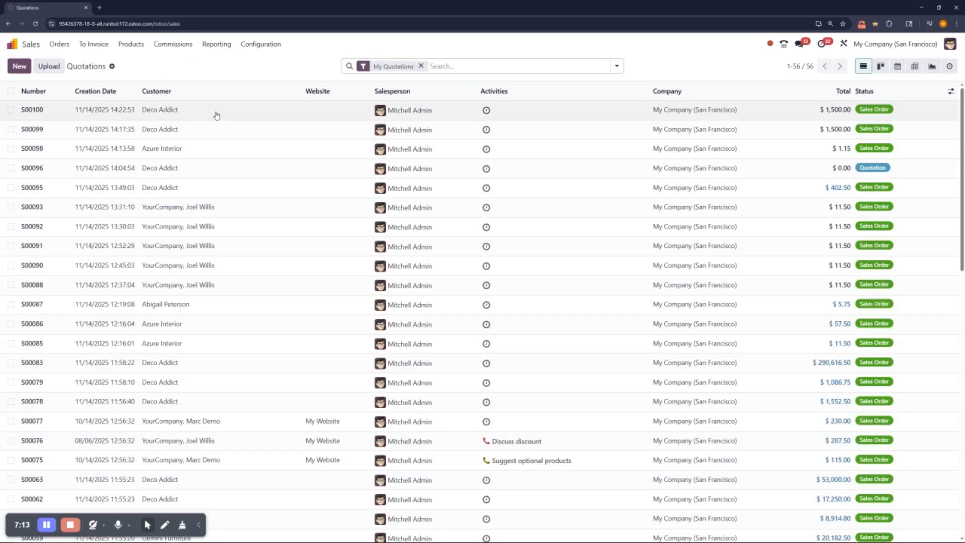
pyautogui.click(278, 116)
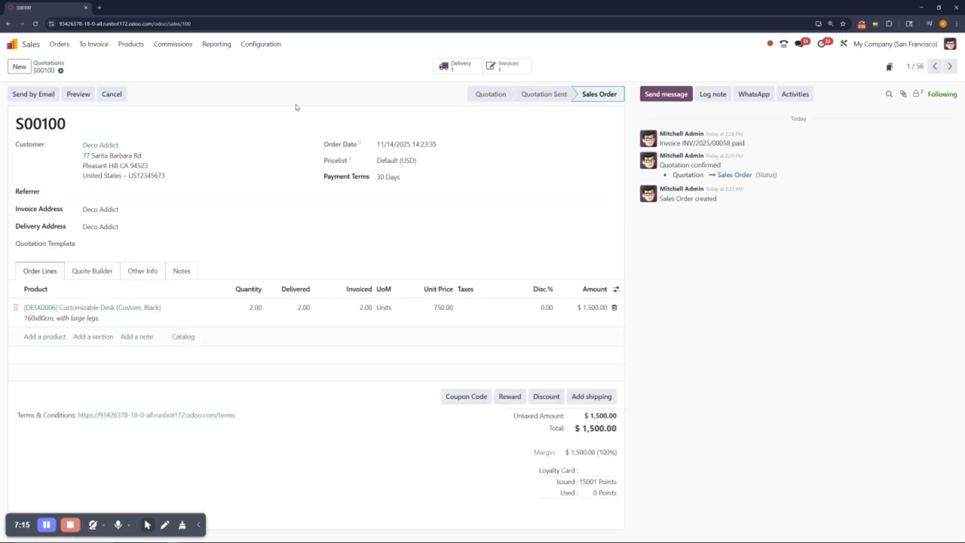
pyautogui.click(501, 69)
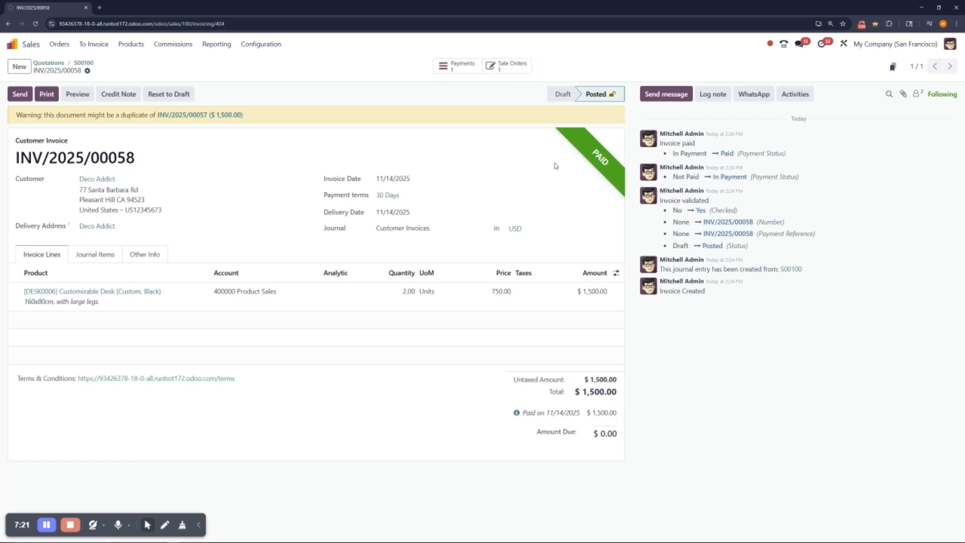
# Step: Create a quotation for Deco Addict with 3 units of the black Customizable Desk [DESK0006] from the catalog and confirm it
pyautogui.click(32, 45)
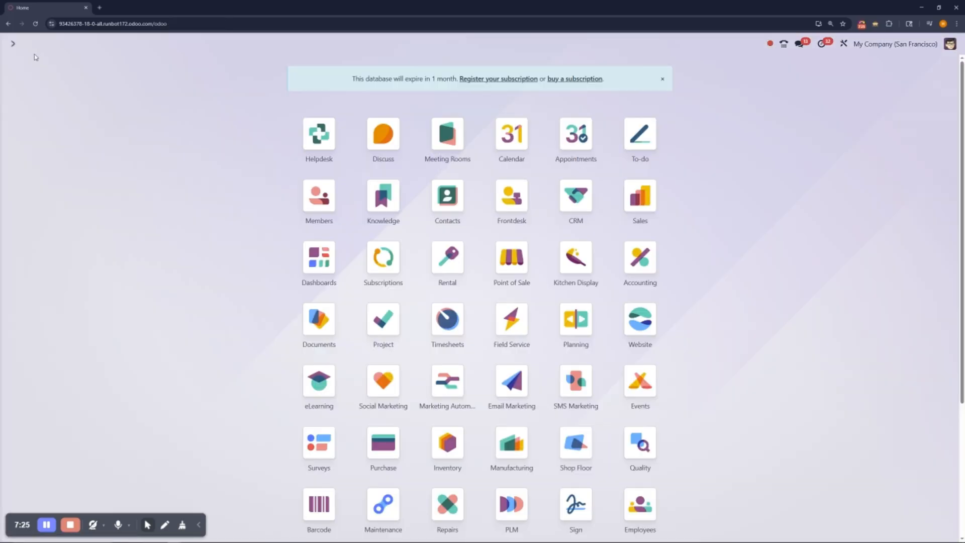
pyautogui.click(644, 199)
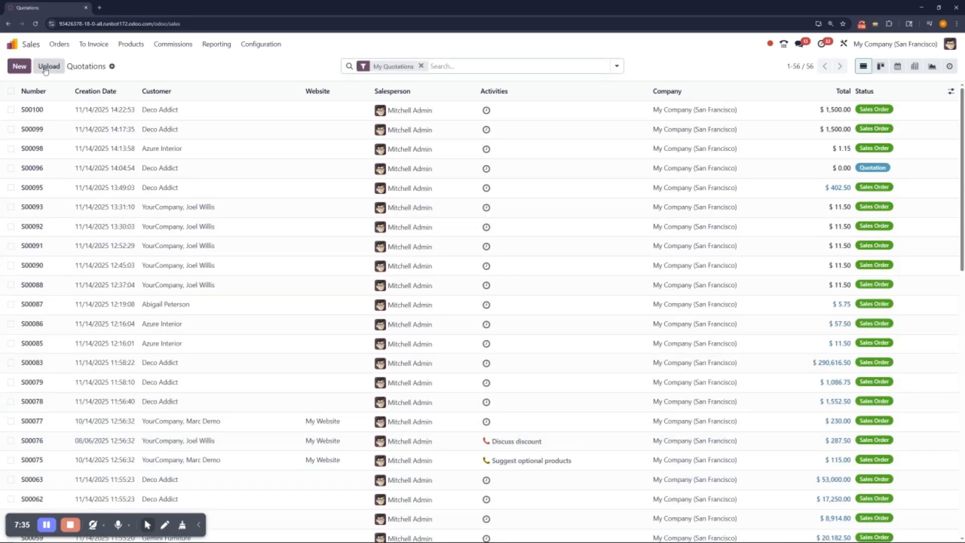
pyautogui.click(18, 66)
pyautogui.click(133, 144)
pyautogui.click(106, 170)
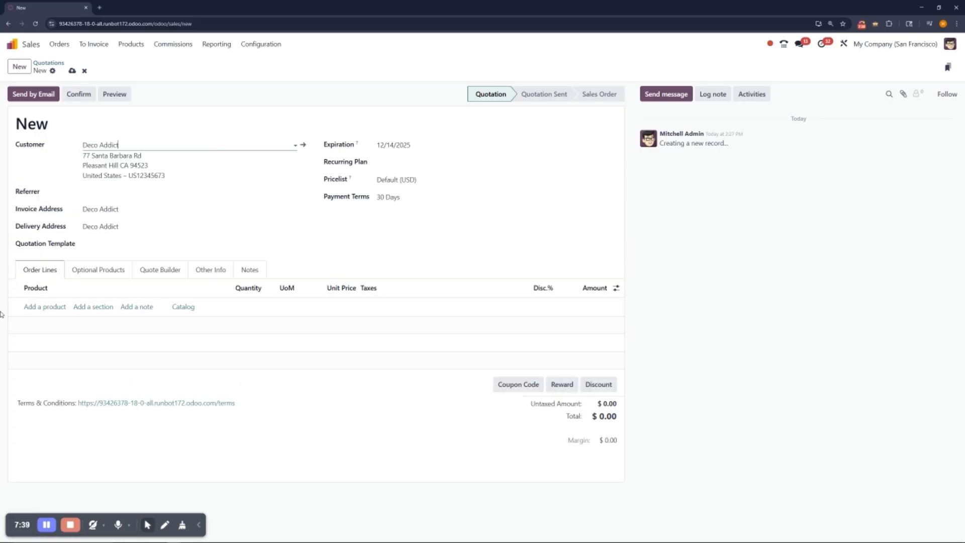
pyautogui.click(184, 308)
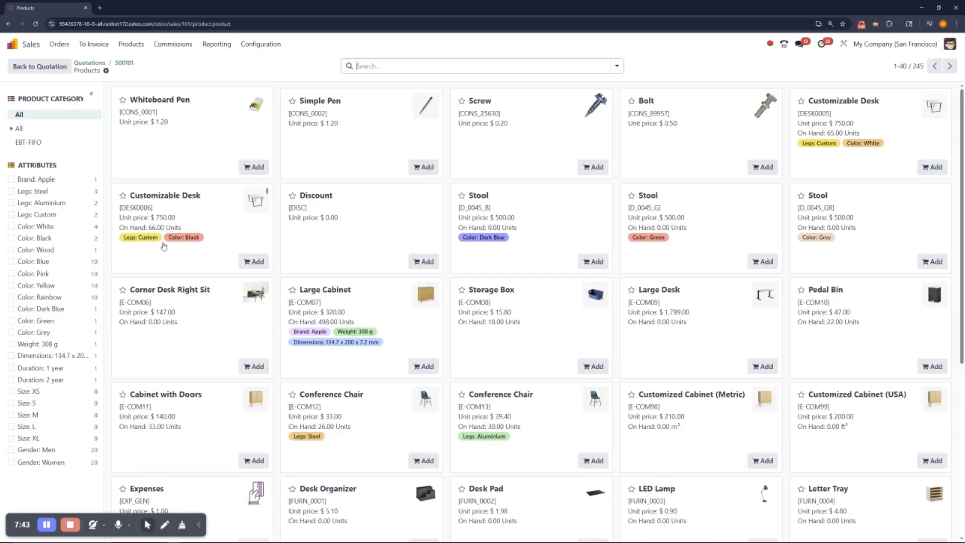
pyautogui.click(183, 264)
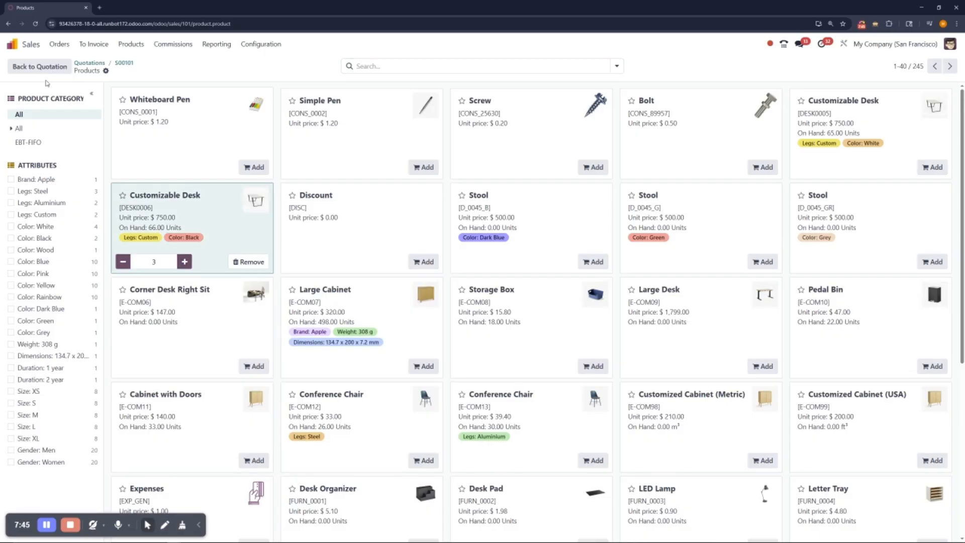
pyautogui.click(39, 66)
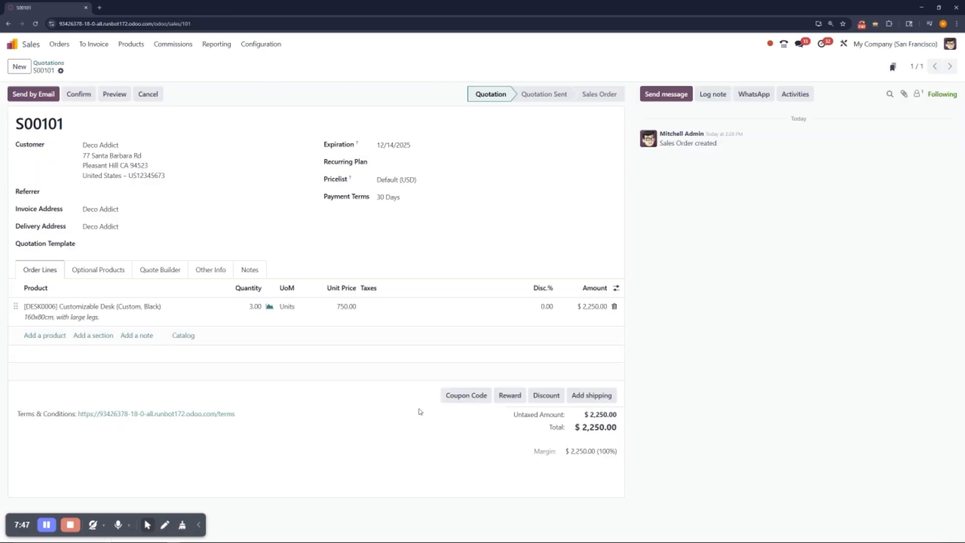
pyautogui.click(65, 98)
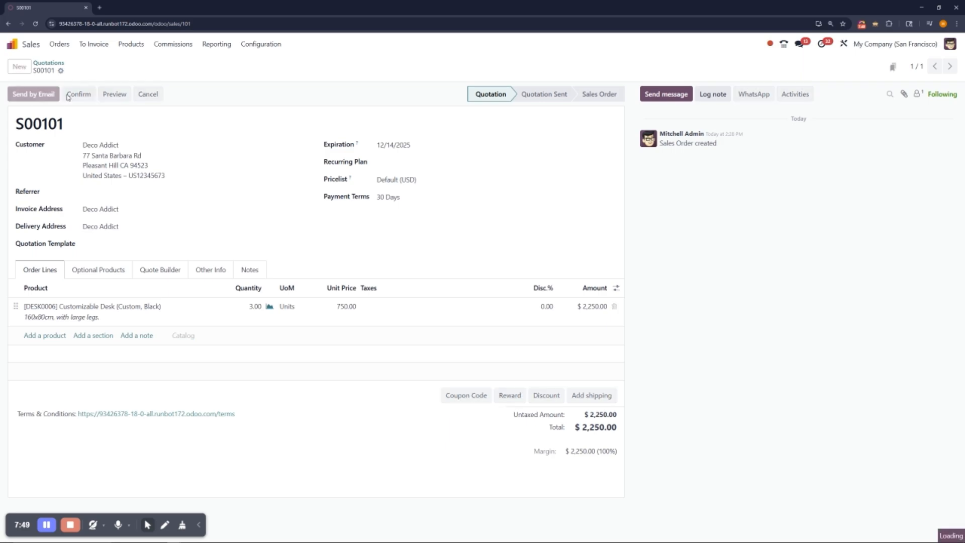
# Step: Dismiss the invoice creation dialog and validate the order's delivery of the 3 desks
pyautogui.click(49, 99)
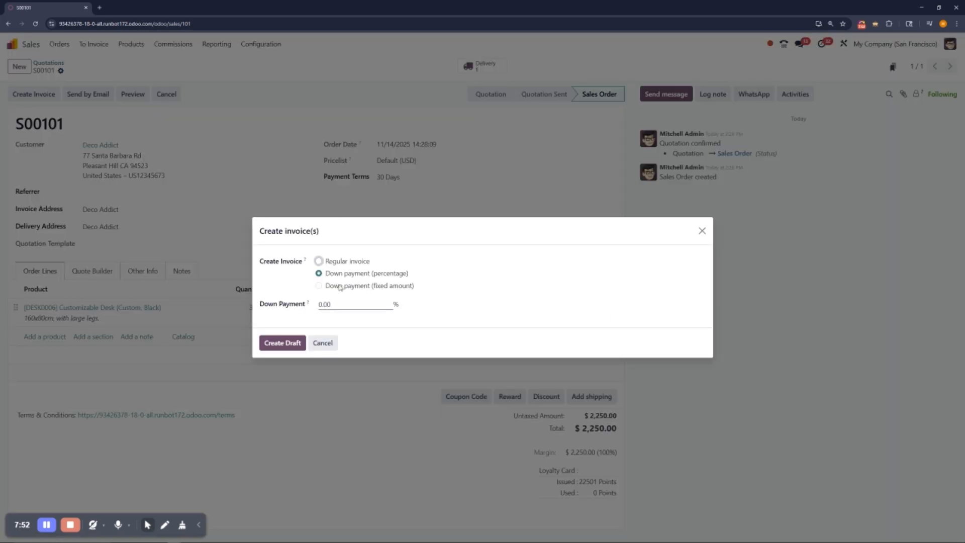
pyautogui.click(702, 230)
pyautogui.click(472, 66)
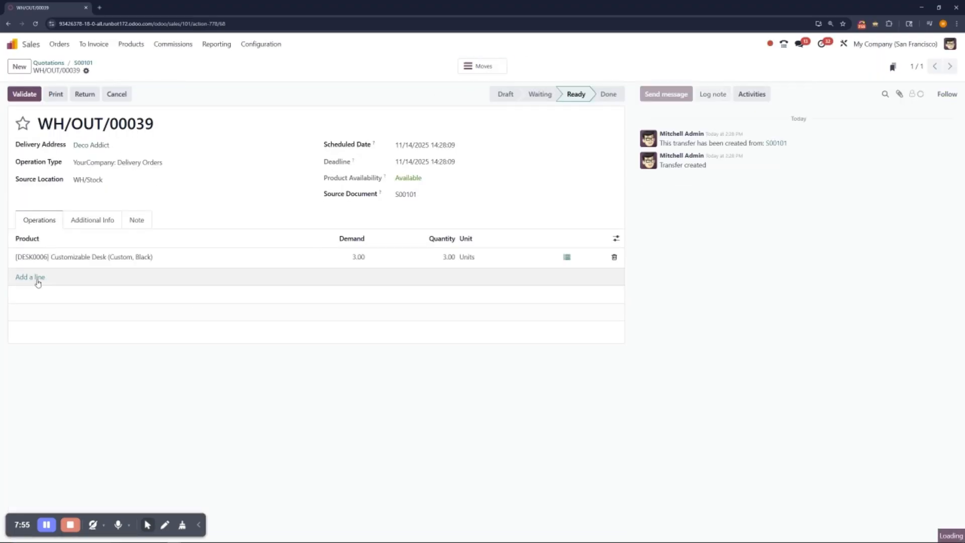
pyautogui.click(25, 94)
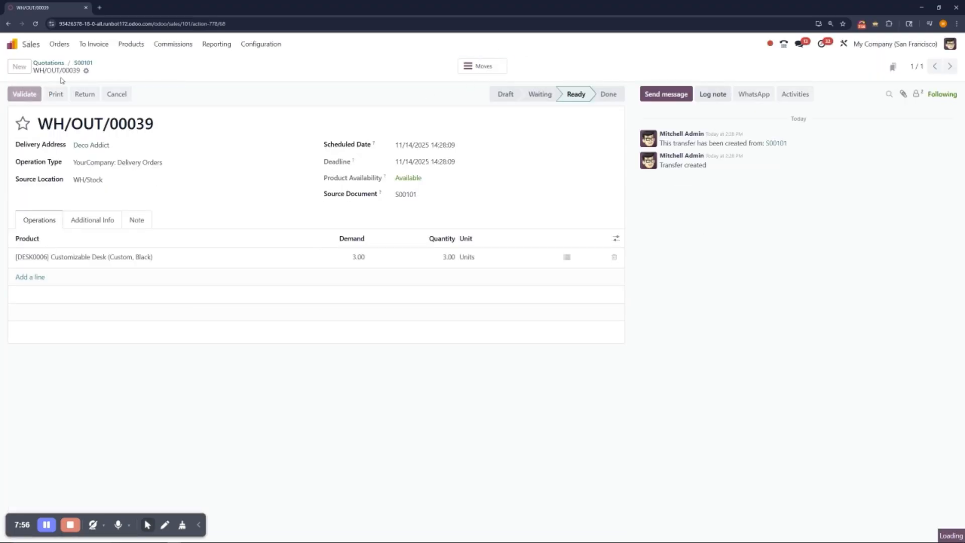
# Step: Create a customer invoice for the 3 delivered desks from the sales order, copy its total amount and confirm it
pyautogui.click(83, 63)
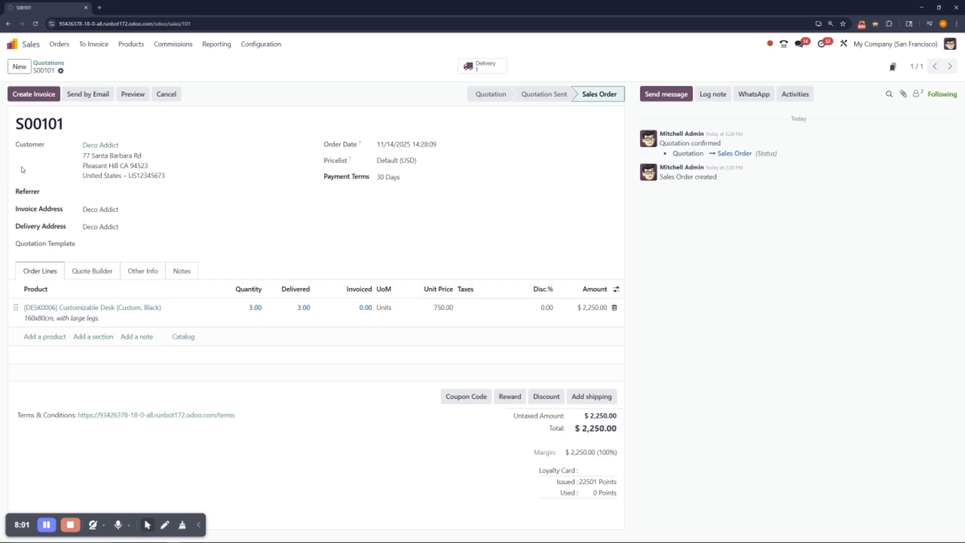
pyautogui.click(35, 95)
pyautogui.click(293, 334)
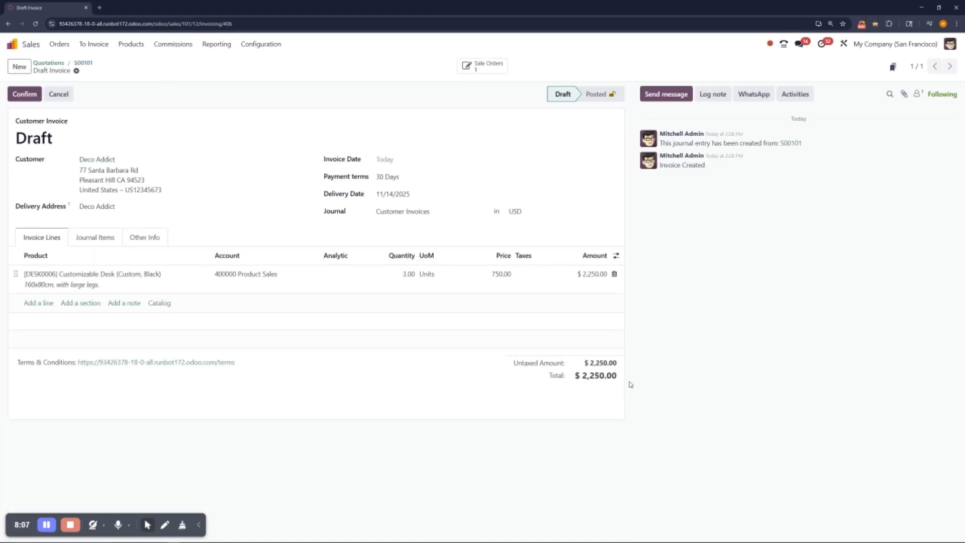
pyautogui.moveTo(613, 384); pyautogui.dragTo(583, 380)
pyautogui.hotkey('ctrl', 'c')
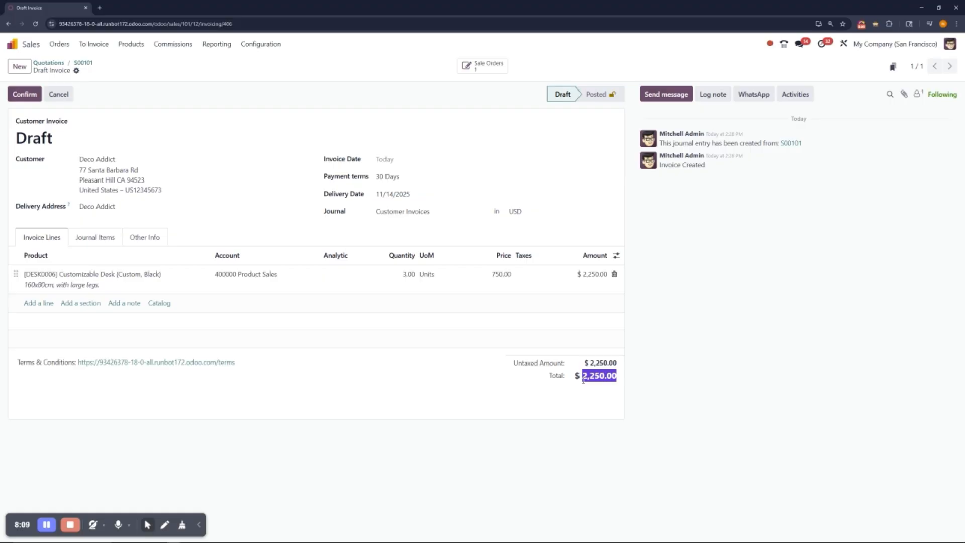
pyautogui.click(602, 374)
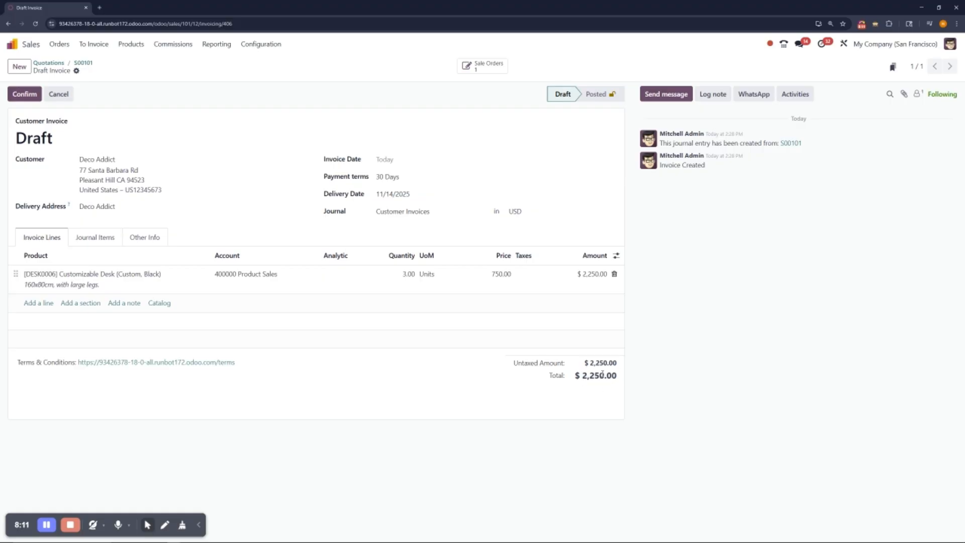
pyautogui.click(30, 98)
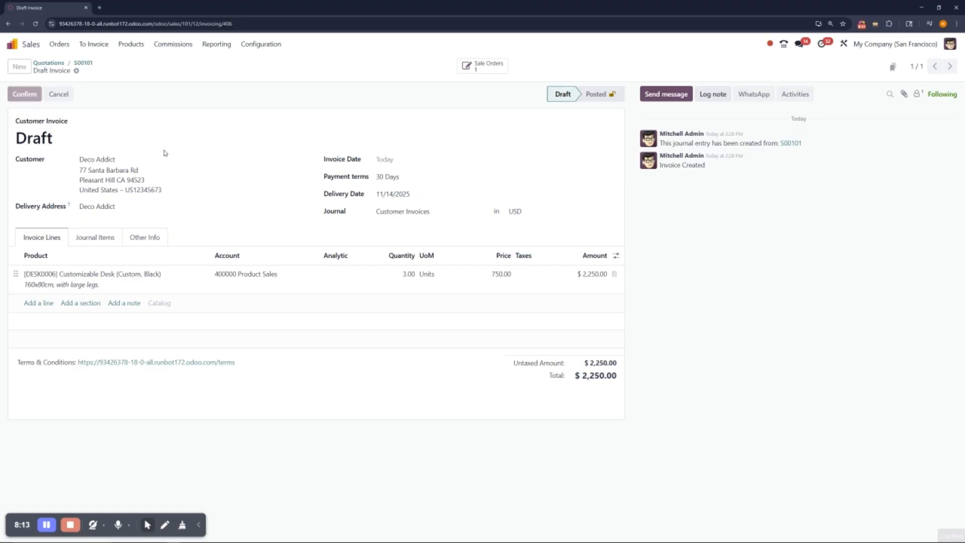
# Step: Check the new invoice's number and register a $2,250.00 manual payment on it through the Bank journal
pyautogui.moveTo(138, 161); pyautogui.dragTo(117, 158)
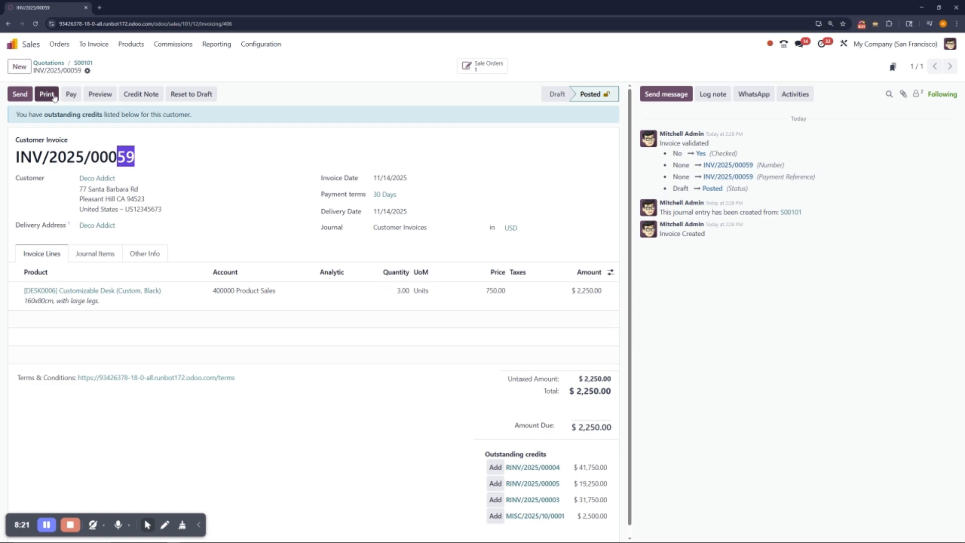
pyautogui.click(71, 96)
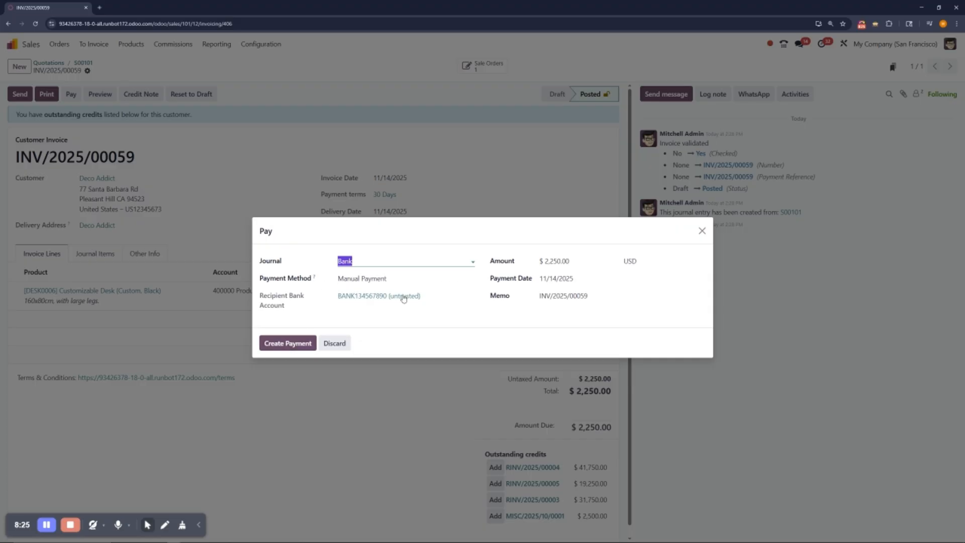
pyautogui.click(286, 345)
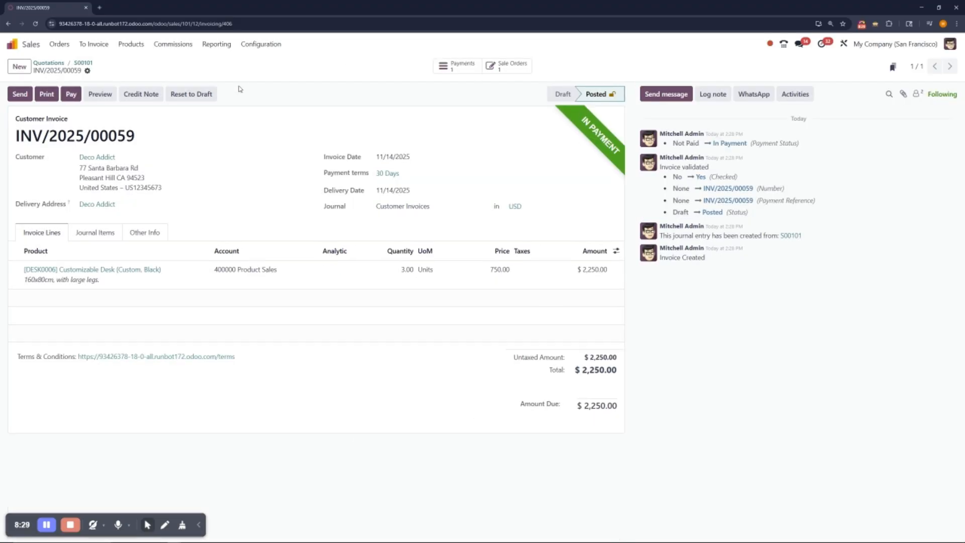
# Step: Add a $2,250.00 transaction with the memo "Purchase of 3 desks" in Accounting's Bank reconciliation view, leaving the partner empty
pyautogui.click(12, 45)
pyautogui.click(640, 262)
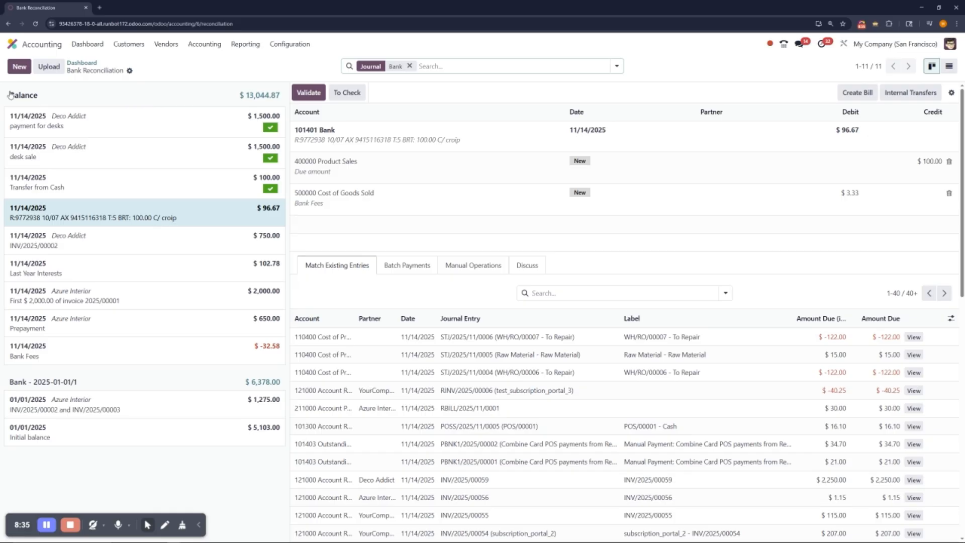
pyautogui.click(21, 71)
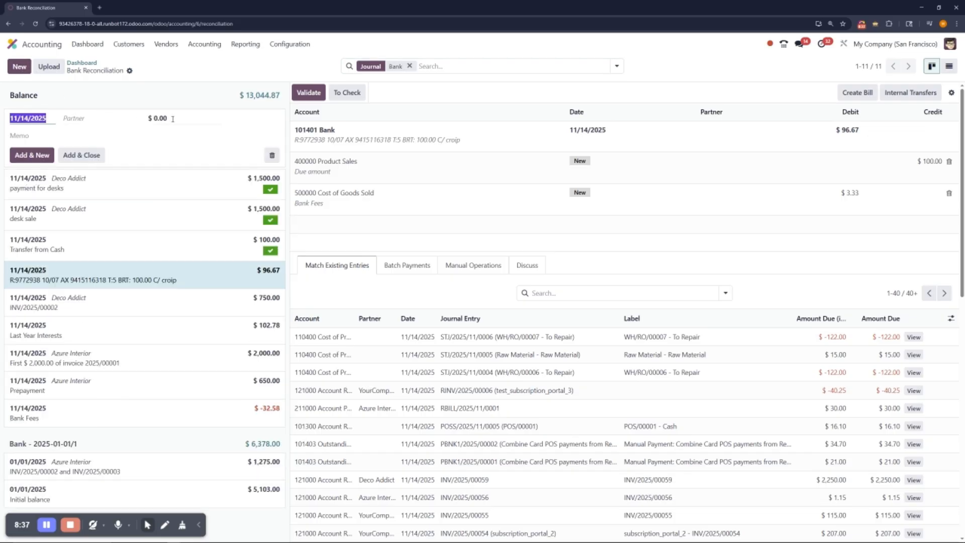
pyautogui.click(172, 118)
pyautogui.hotkey('ctrl', 'v')
pyautogui.click(158, 137)
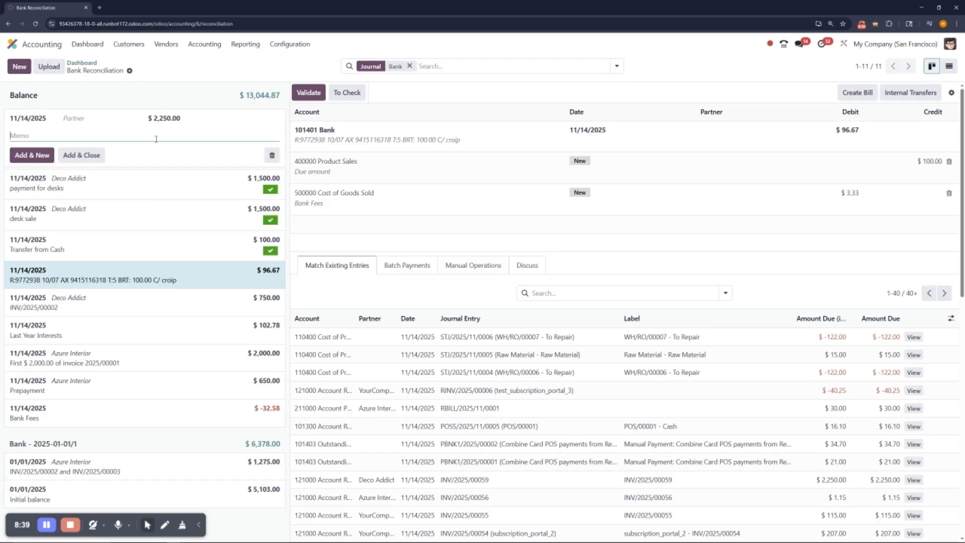
pyautogui.write('Purchase of 3 desks')
pyautogui.click(76, 155)
# Step: Match the "Purchase of 3 desks" transaction with Deco Addict's $2,250.00 receivable invoice entry, validate it and return to the app overview
pyautogui.click(154, 125)
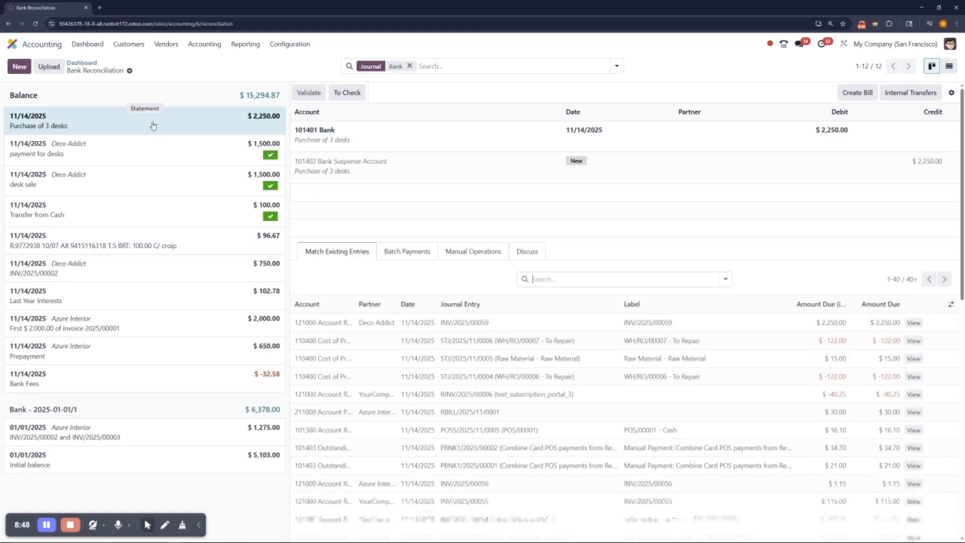
pyautogui.click(696, 323)
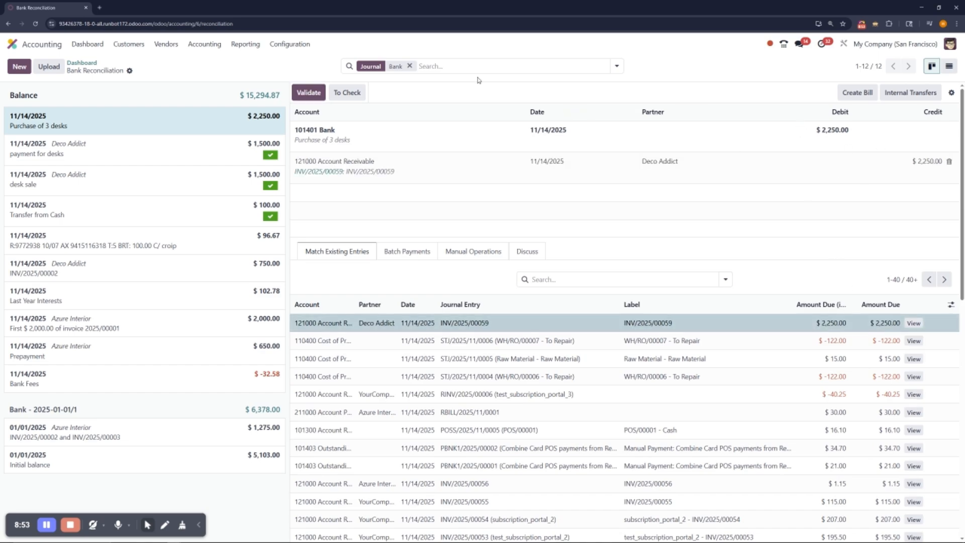
pyautogui.click(309, 93)
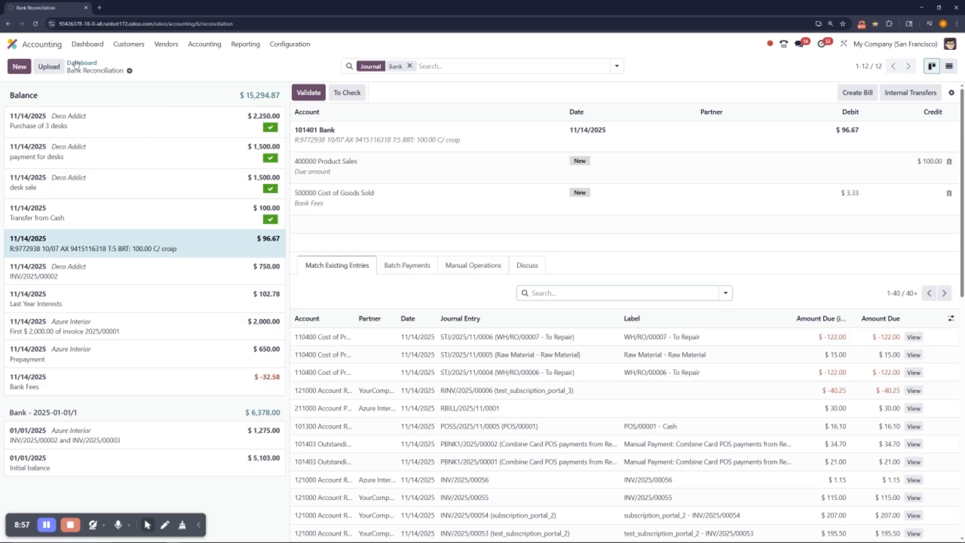
pyautogui.click(18, 44)
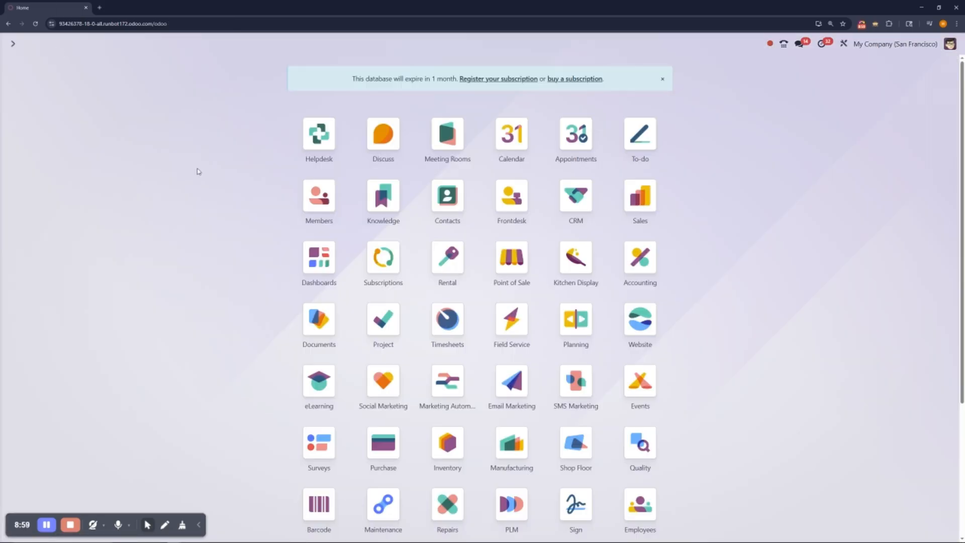